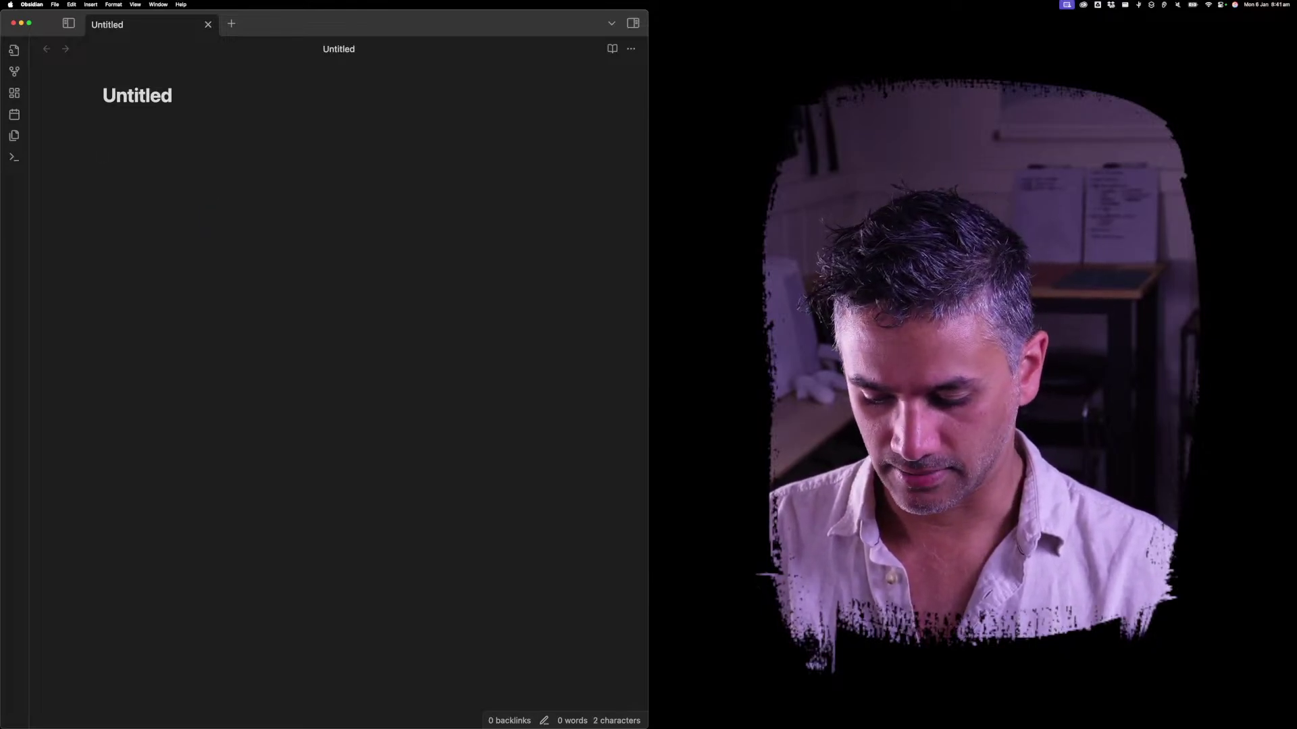
# - Add two handwriting sections, each holding one wavy stroke, and lock them
pyautogui.write('/h')
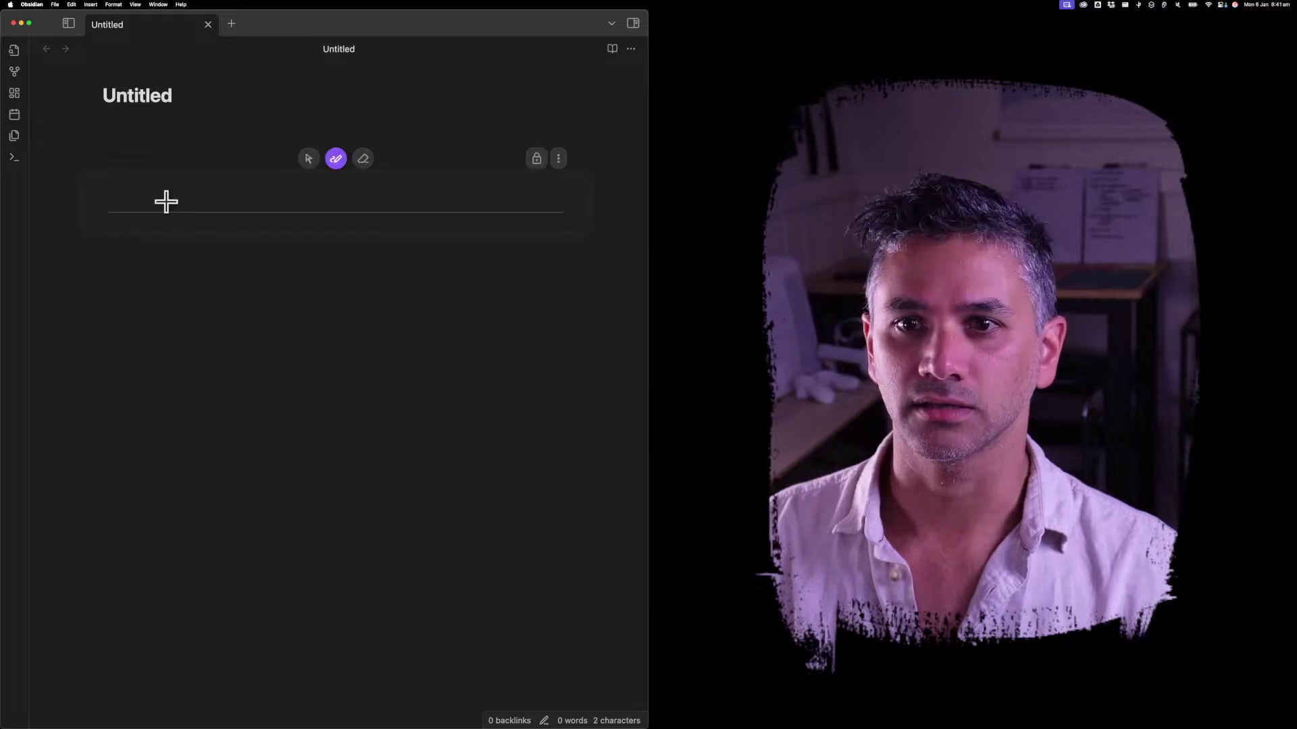
pyautogui.moveTo(148, 206)
pyautogui.mouseDown()
pyautogui.moveTo(264, 192)
pyautogui.moveTo(489, 200)
pyautogui.mouseUp()
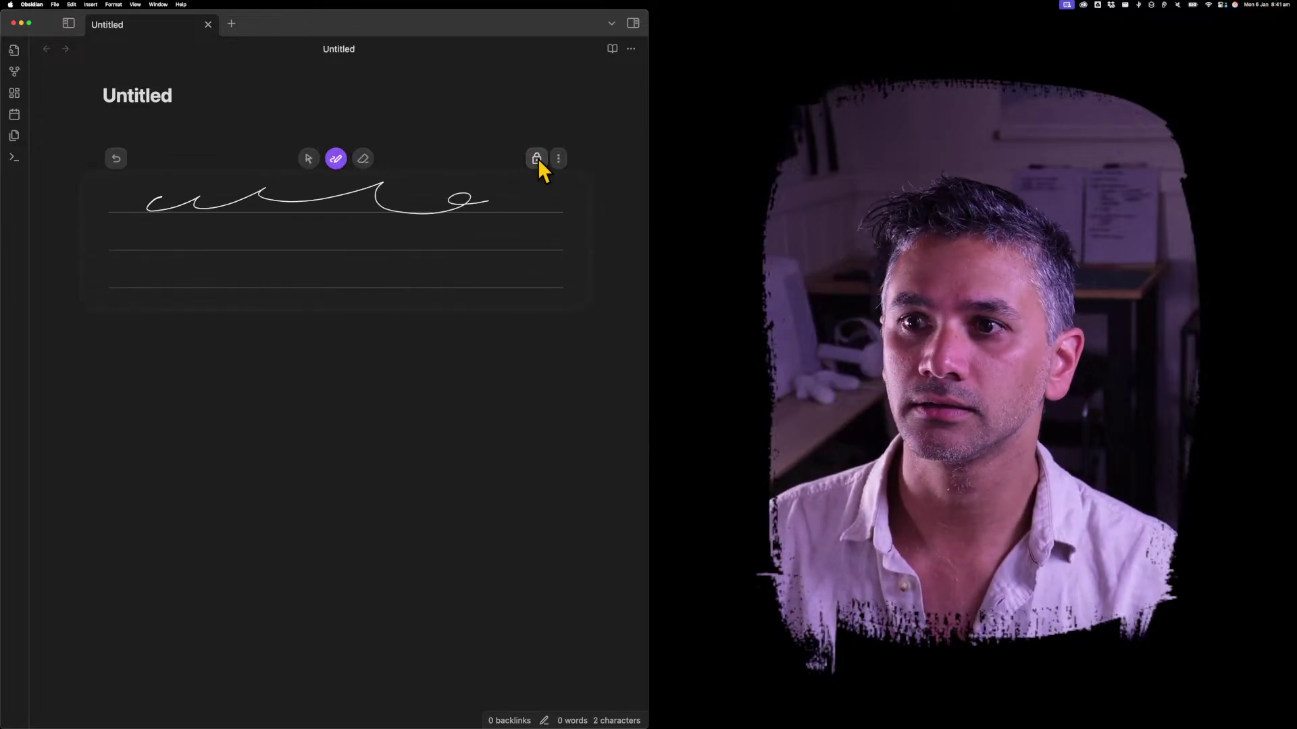
pyautogui.click(537, 161)
pyautogui.write('/handwri')
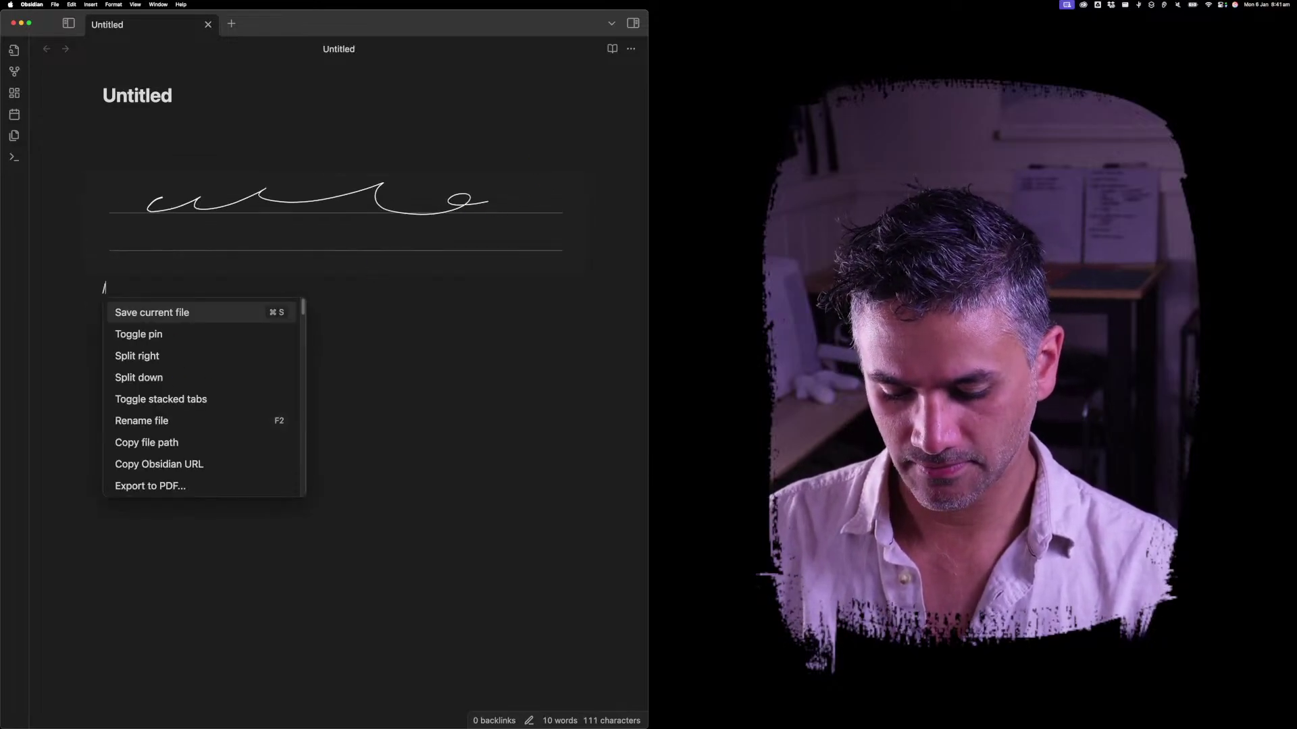
pyautogui.press('Return')
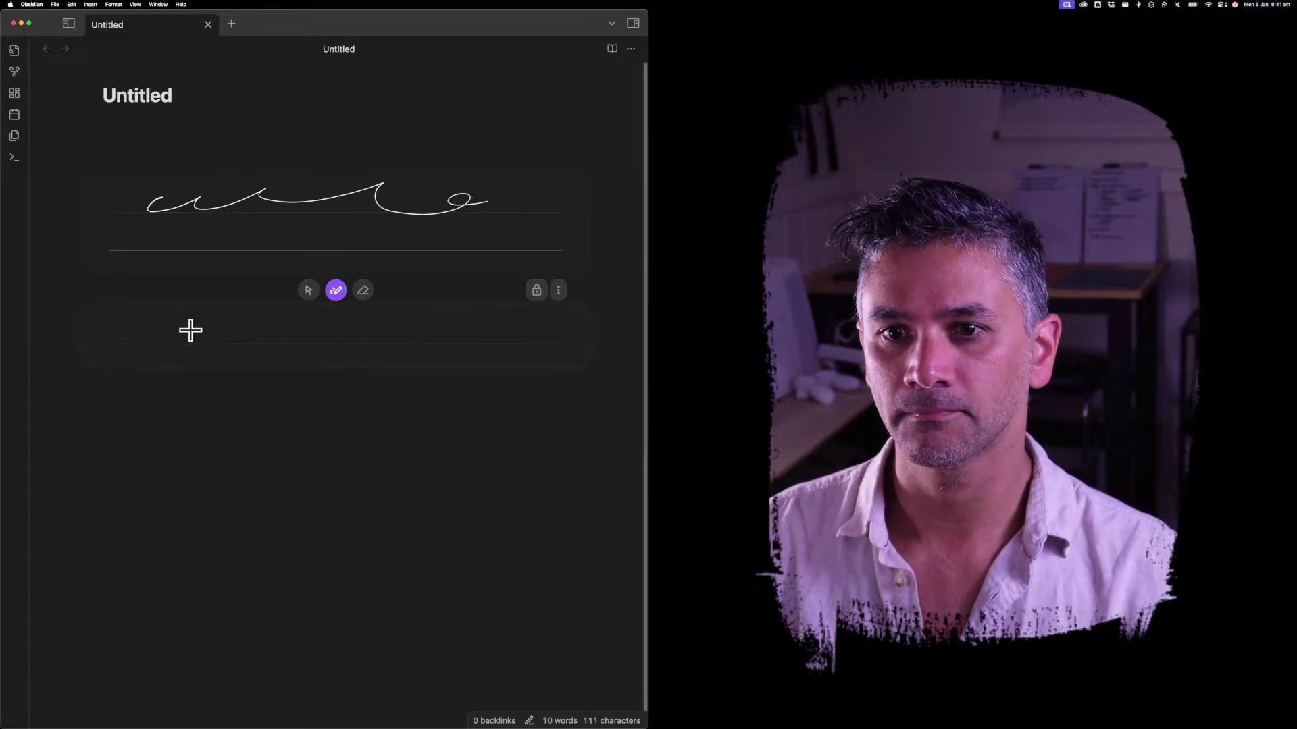
pyautogui.moveTo(184, 330); pyautogui.dragTo(512, 314)
pyautogui.click(536, 291)
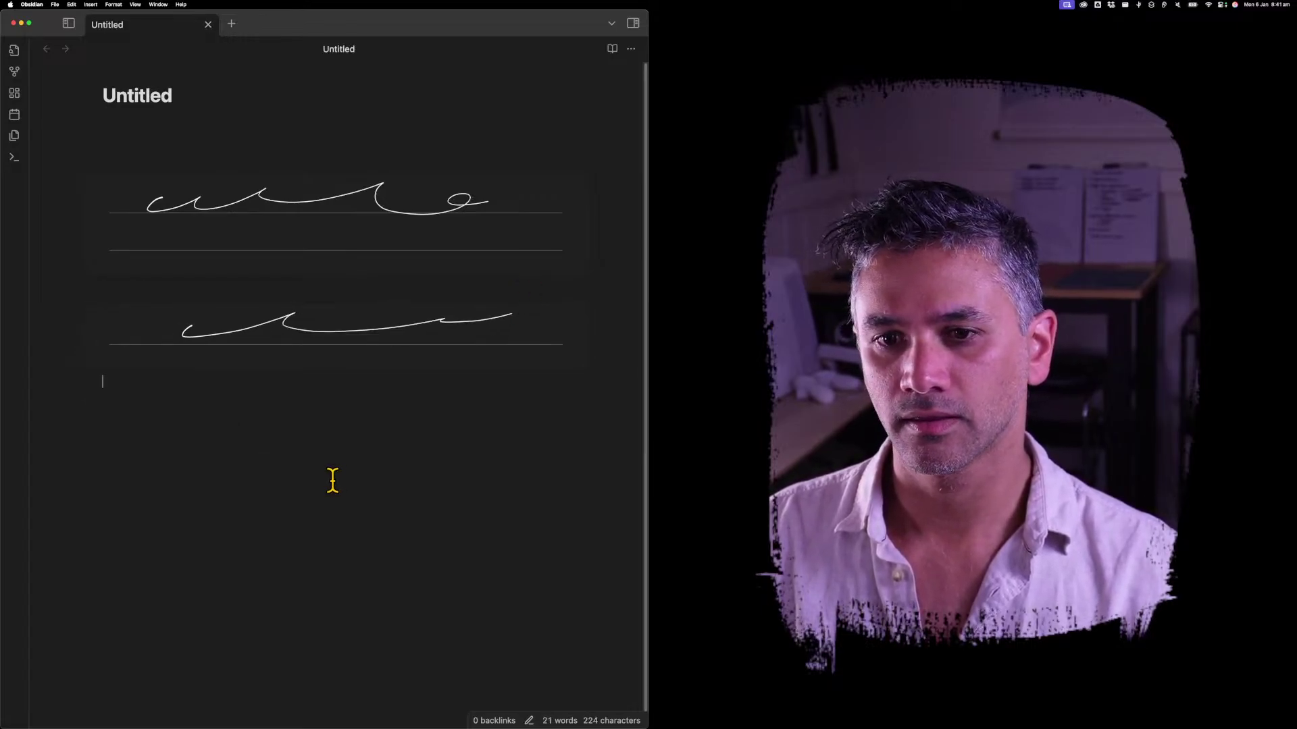
# - Add a third handwriting section with wavy strokes on two lines and lock it
pyautogui.write('/handwri')
pyautogui.press('Return')
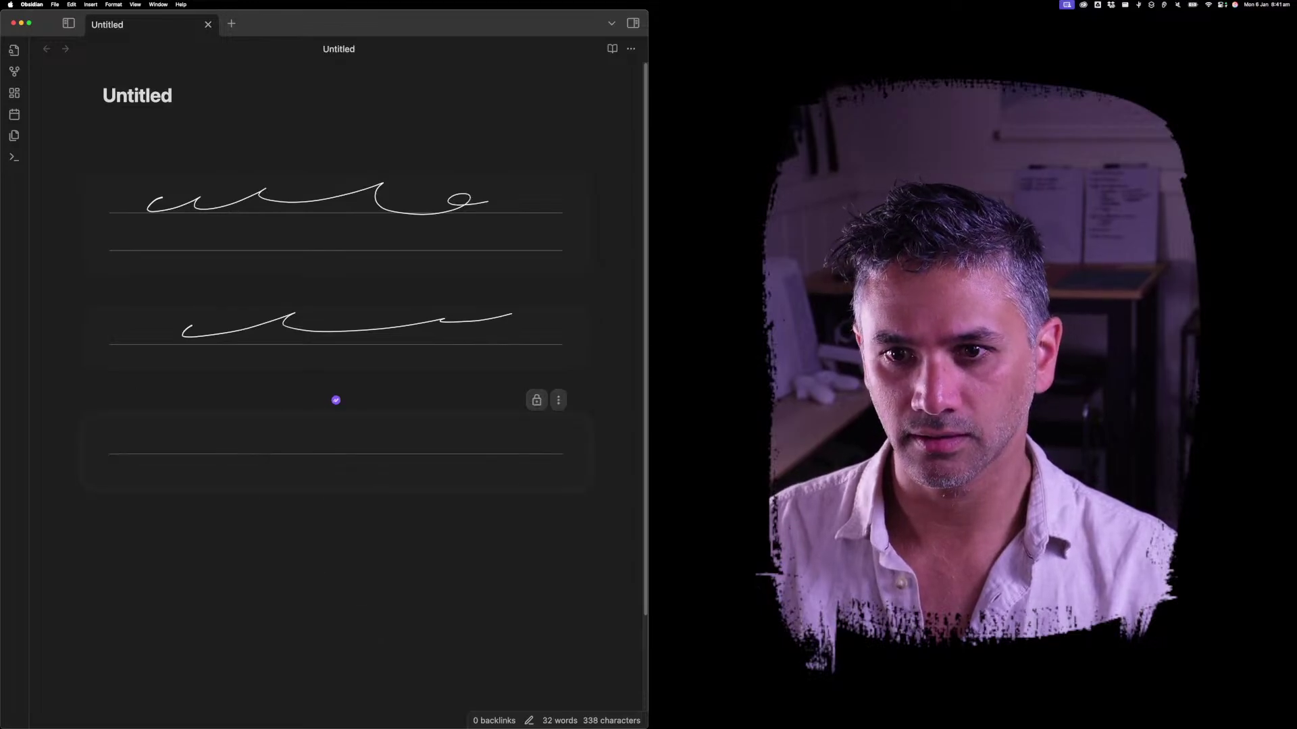
pyautogui.moveTo(173, 459)
pyautogui.mouseDown()
pyautogui.moveTo(420, 449)
pyautogui.moveTo(469, 432)
pyautogui.mouseUp()
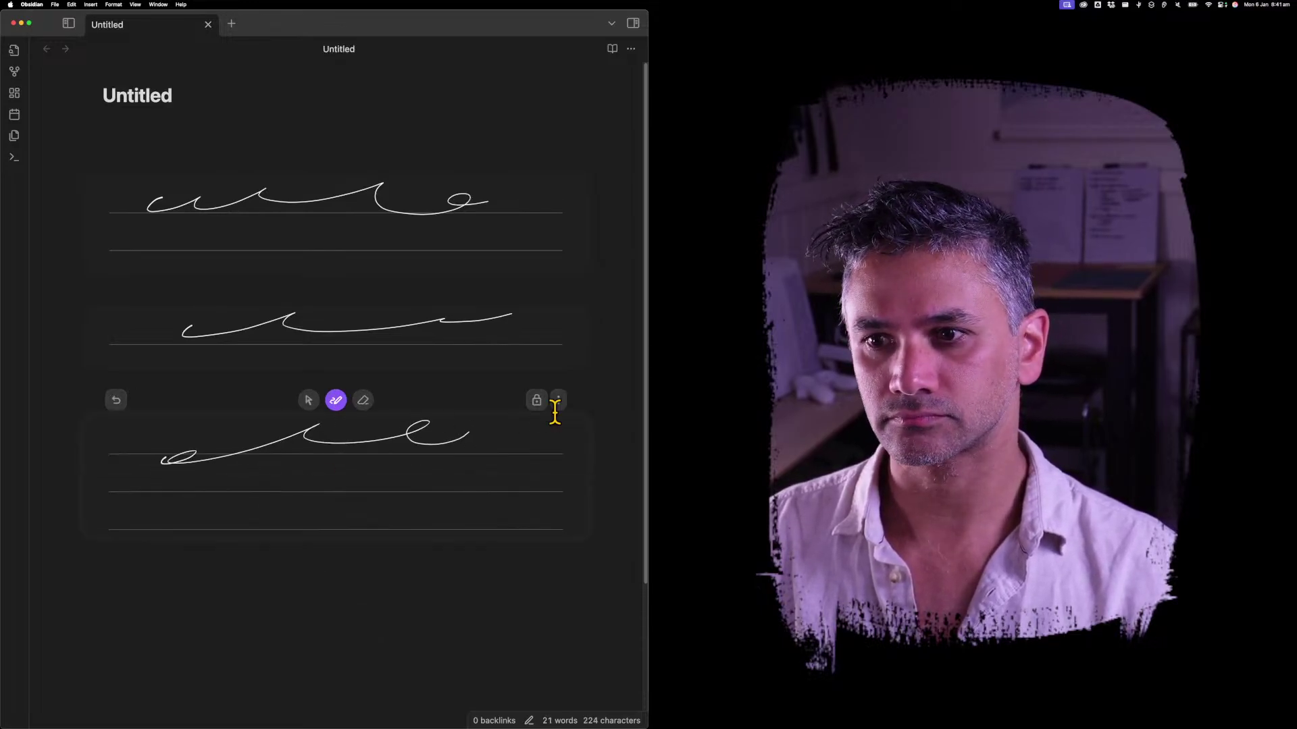
pyautogui.moveTo(237, 505); pyautogui.dragTo(462, 478)
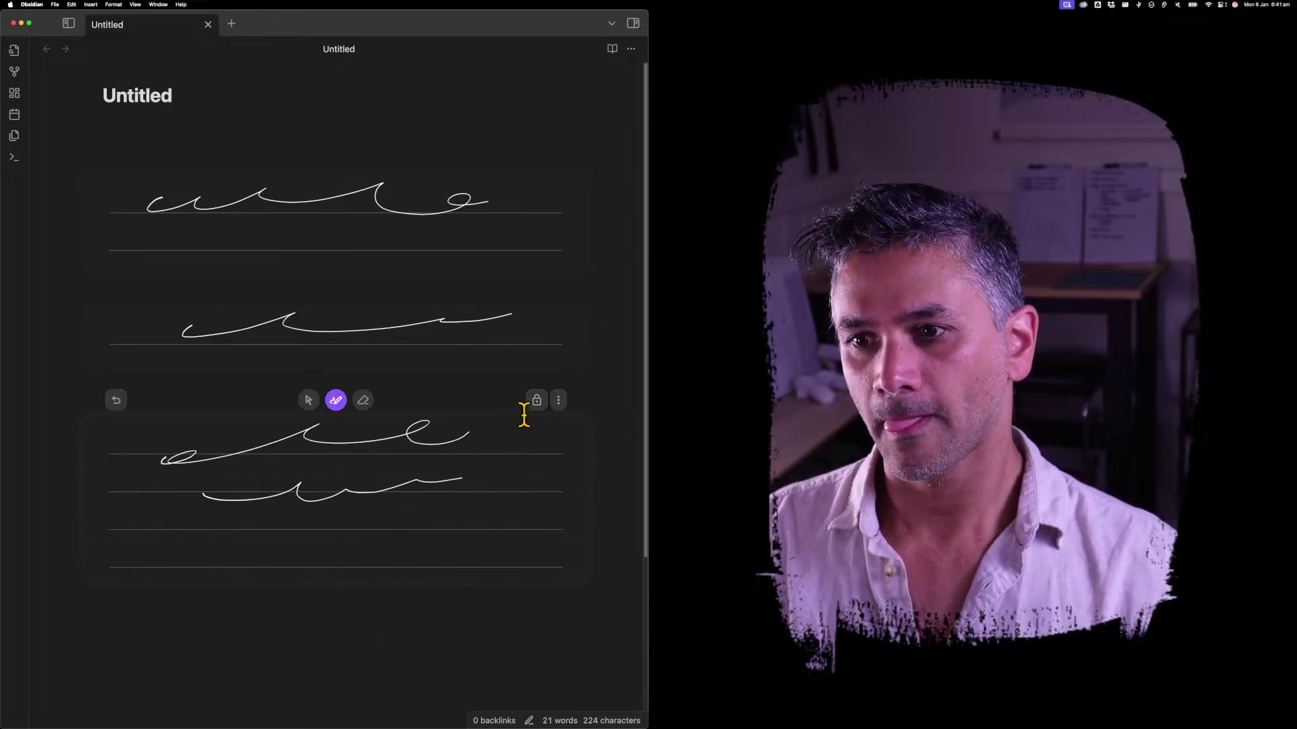
pyautogui.click(536, 402)
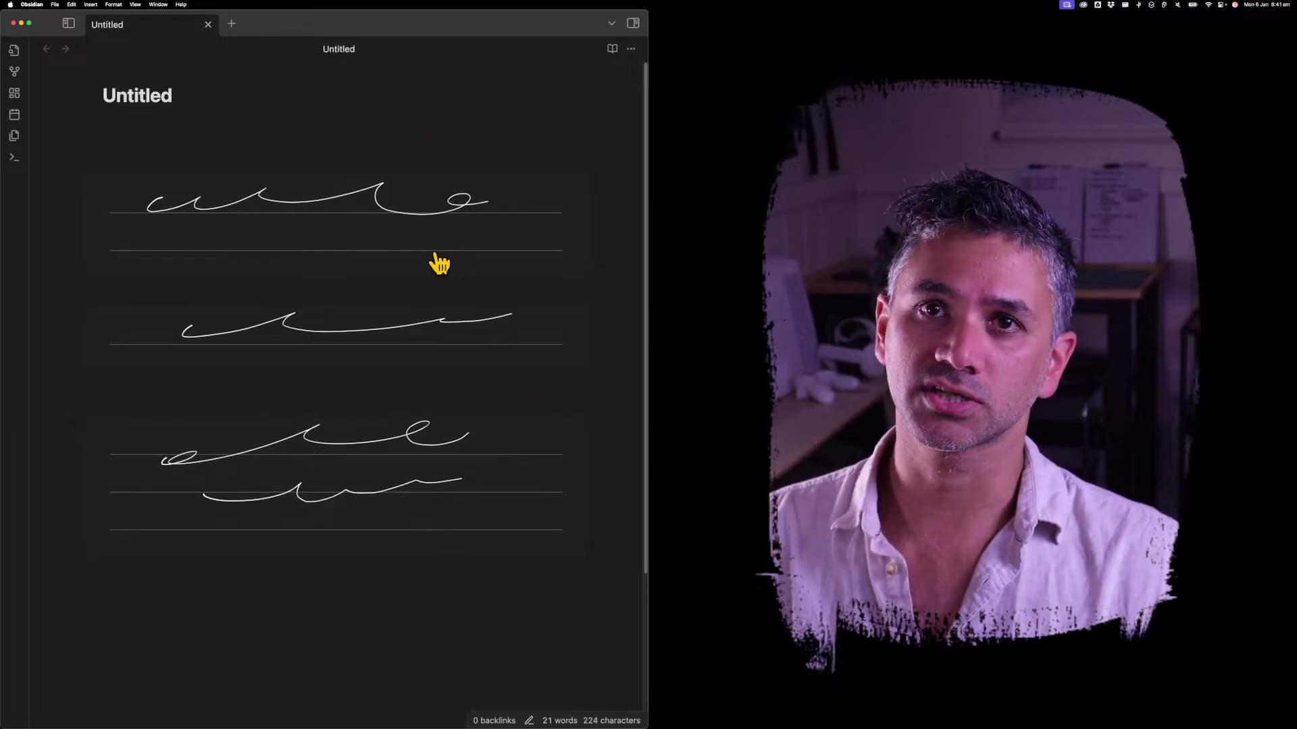
# - Unlock and relock each of the three handwriting sections
pyautogui.click(374, 230)
pyautogui.click(419, 232)
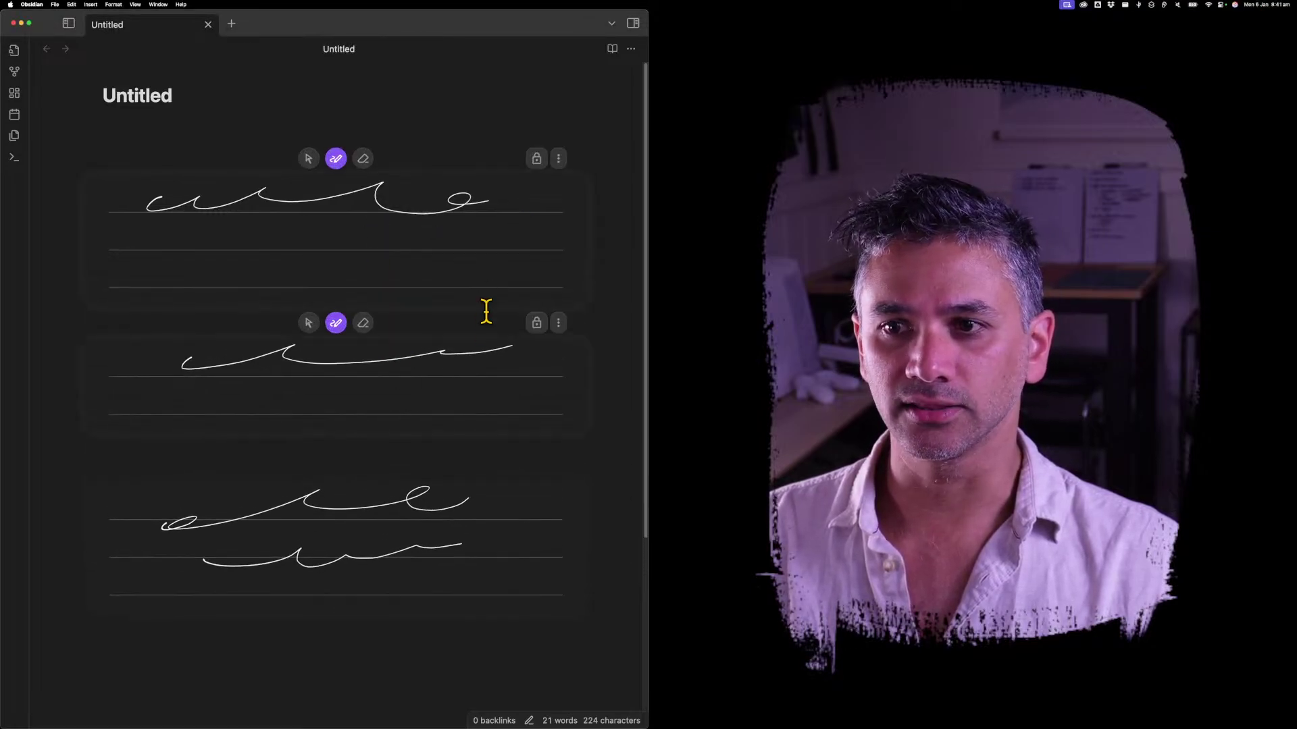
pyautogui.click(539, 161)
pyautogui.click(535, 290)
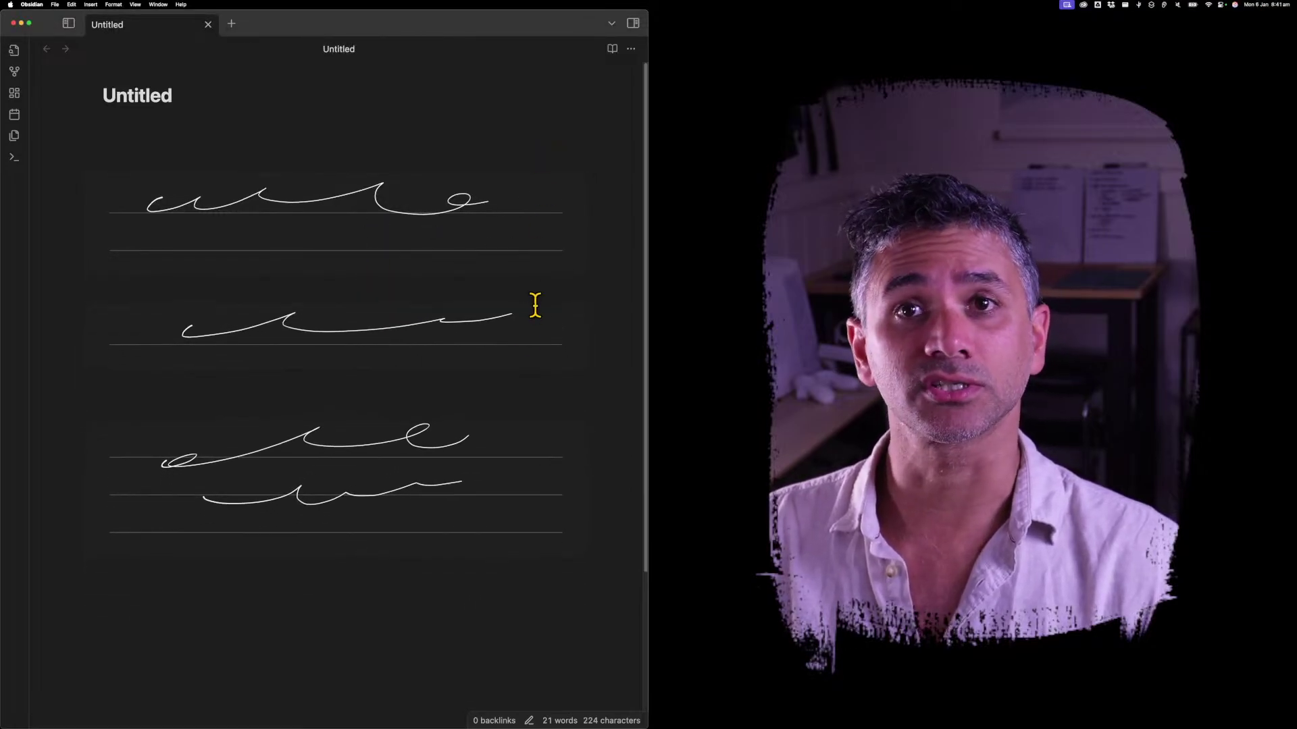
pyautogui.click(361, 476)
pyautogui.click(537, 402)
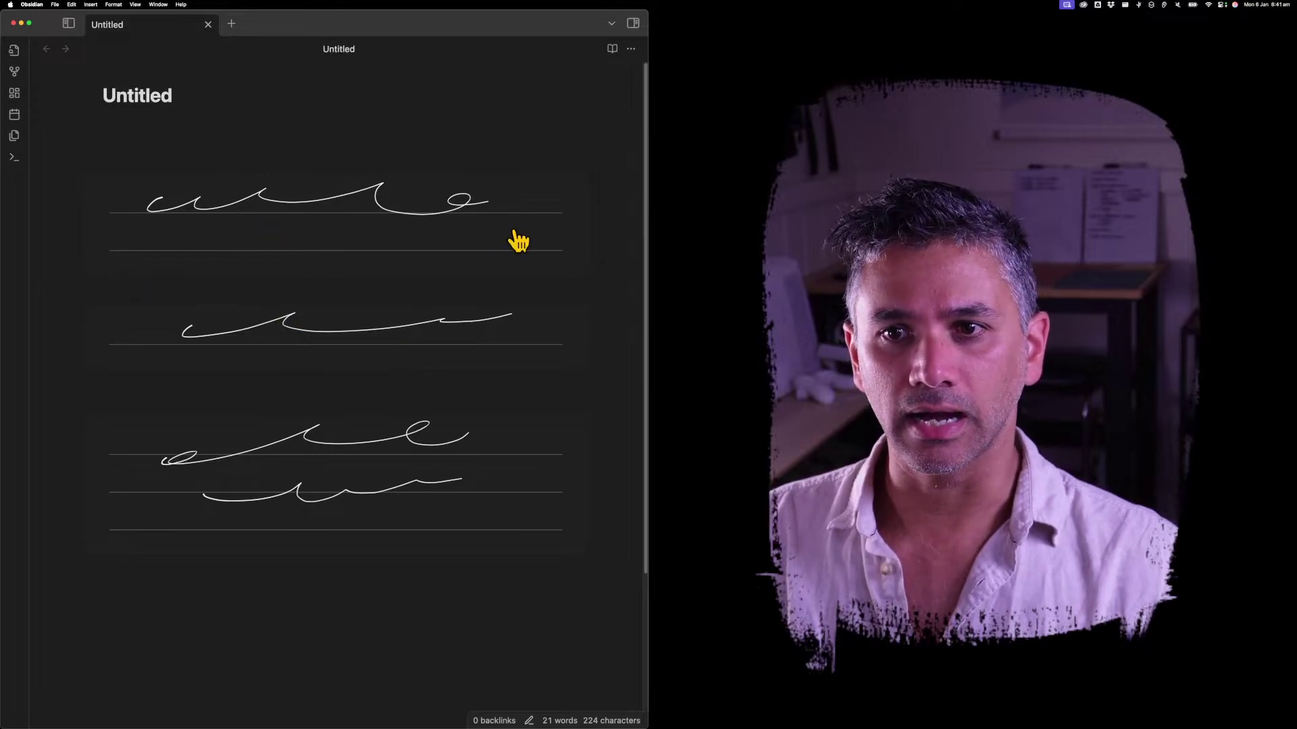
# - Draw extra wavy strokes in the first, second and bottom handwriting sections
pyautogui.click(371, 226)
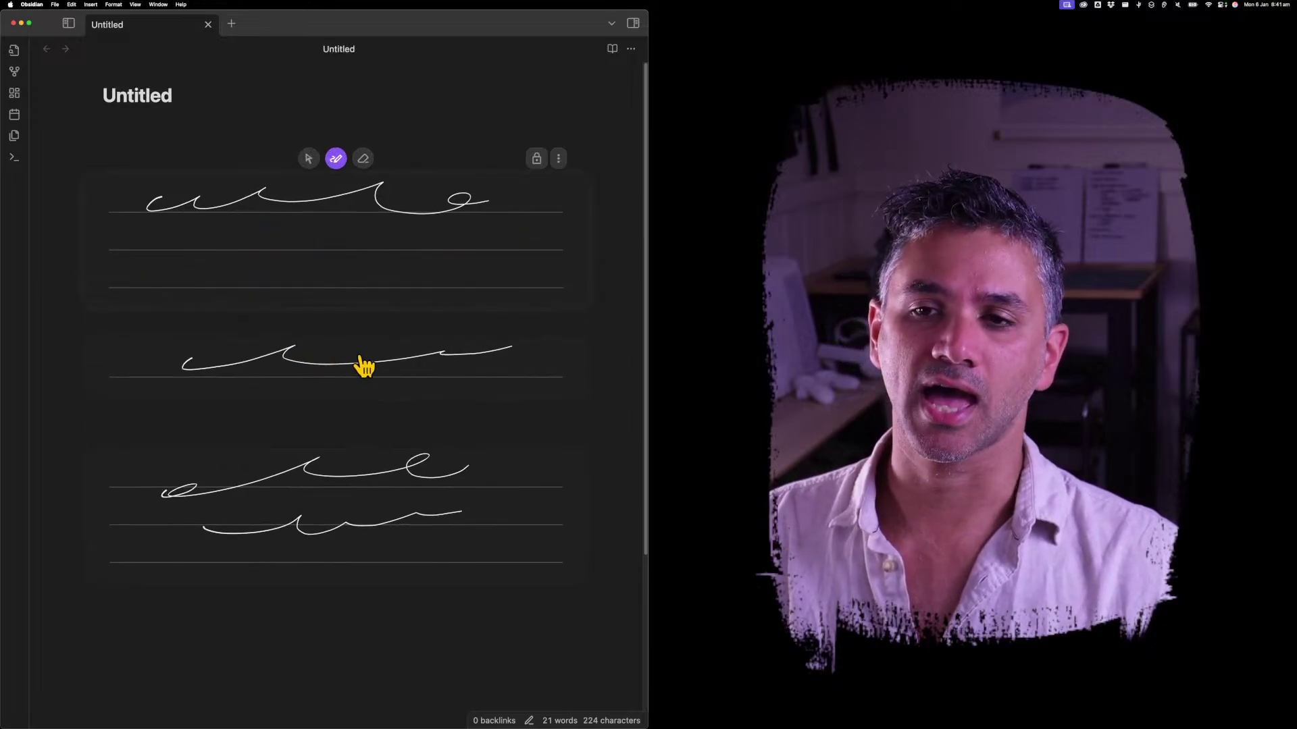
pyautogui.click(365, 367)
pyautogui.moveTo(177, 413); pyautogui.dragTo(453, 385)
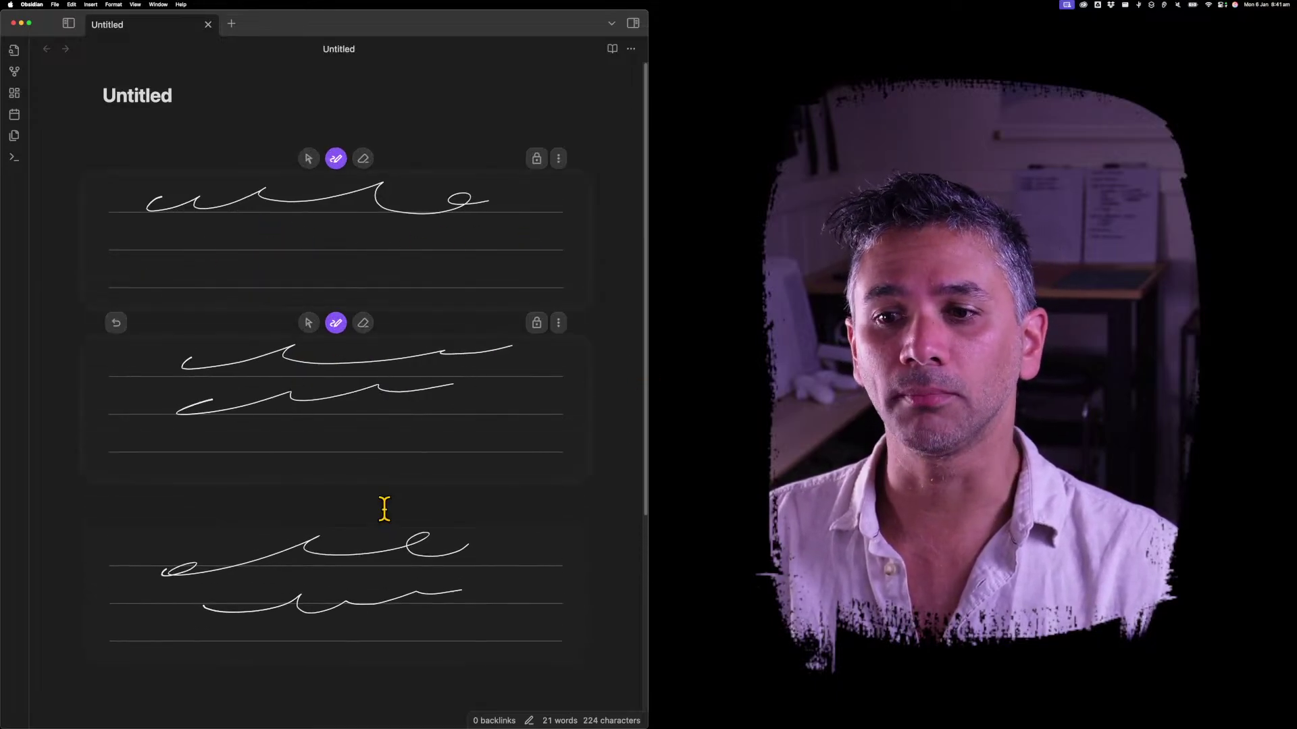
pyautogui.moveTo(268, 217); pyautogui.dragTo(394, 233)
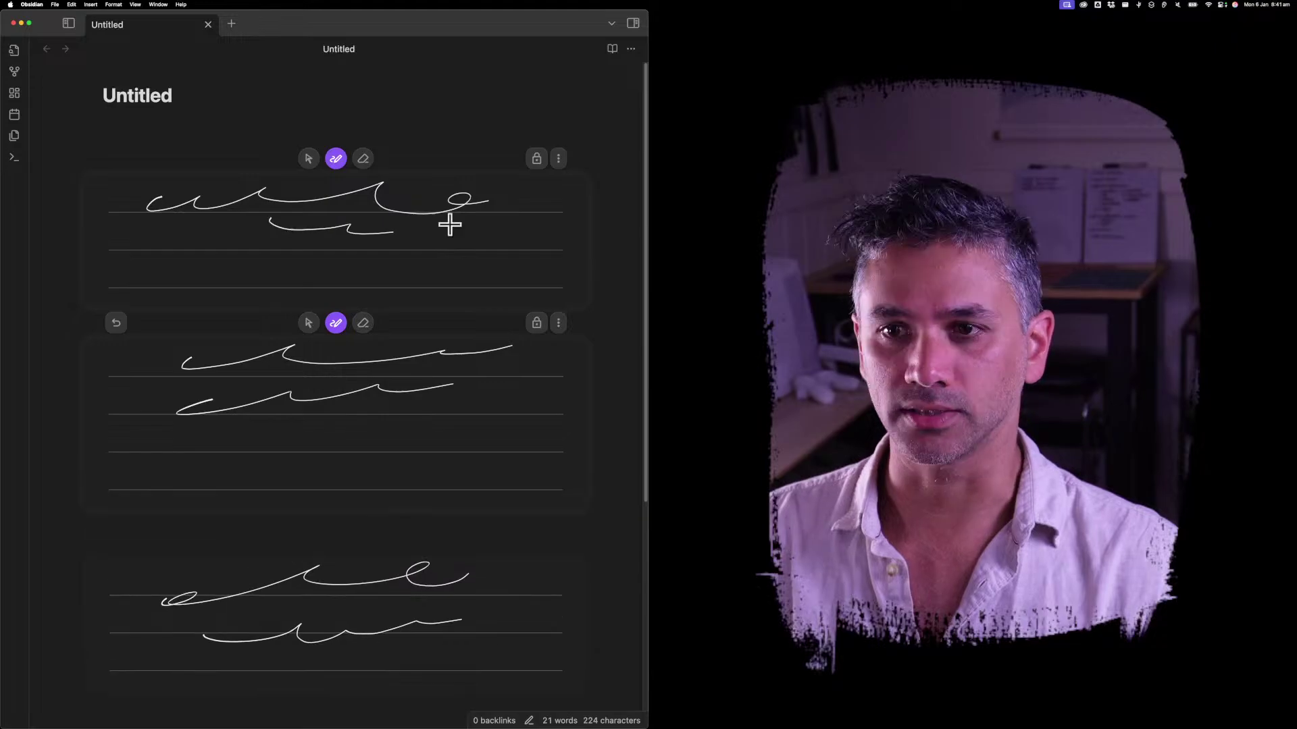
pyautogui.moveTo(269, 428); pyautogui.dragTo(481, 434)
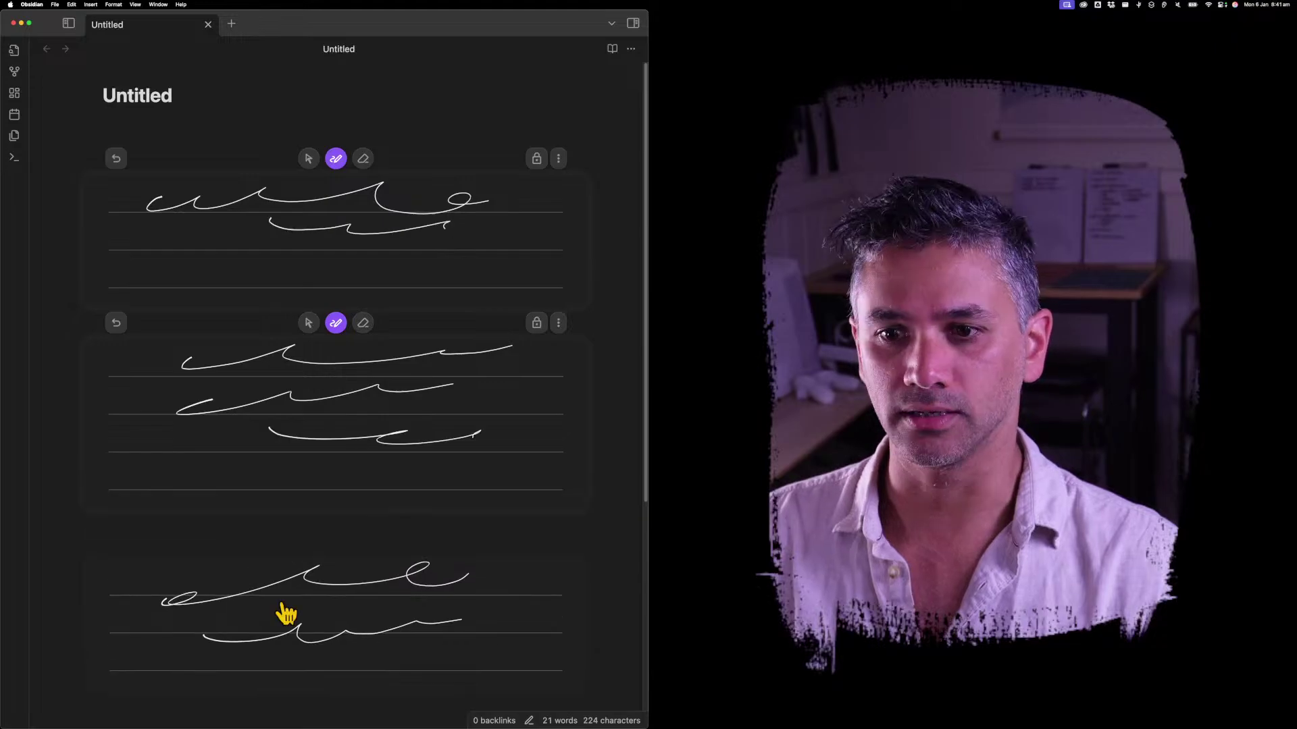
pyautogui.moveTo(231, 664); pyautogui.dragTo(445, 655)
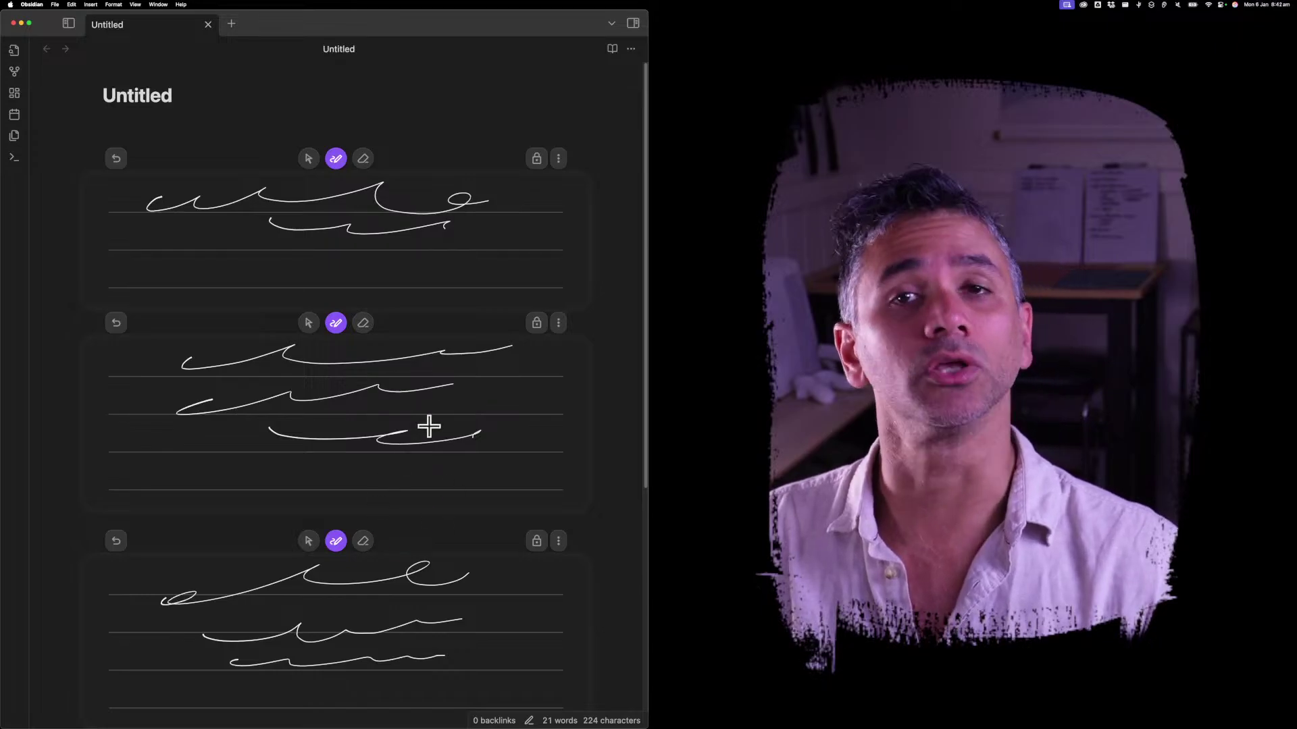
# - Erase the newest stroke from the bottom handwriting section with the eraser
pyautogui.scroll(-1, 464, 469)
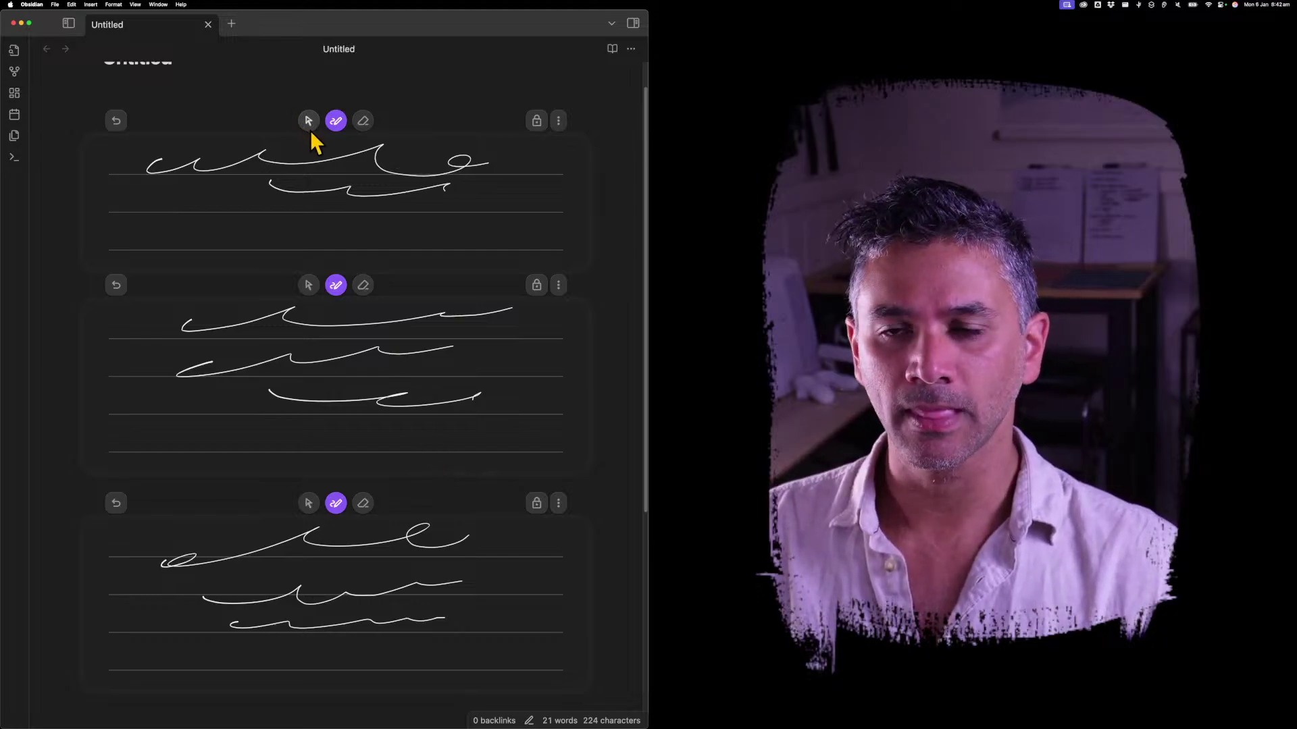
pyautogui.click(308, 120)
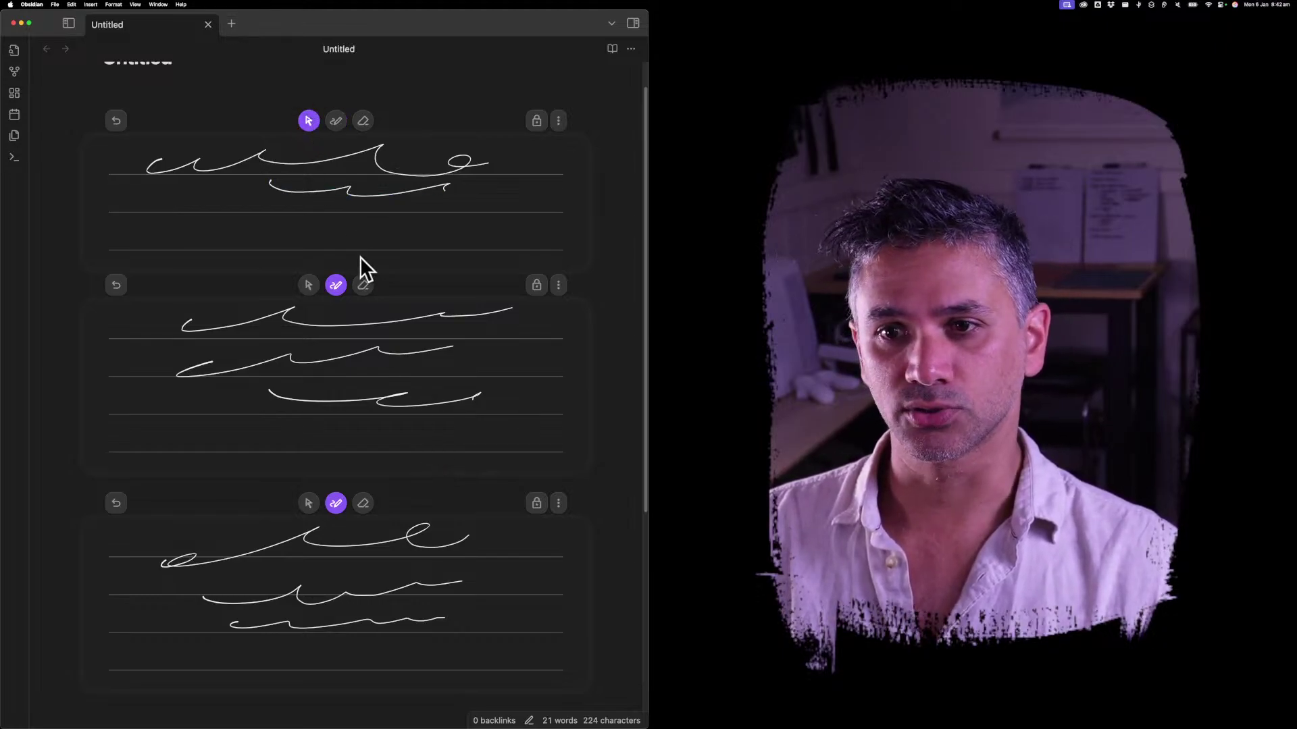
pyautogui.click(363, 504)
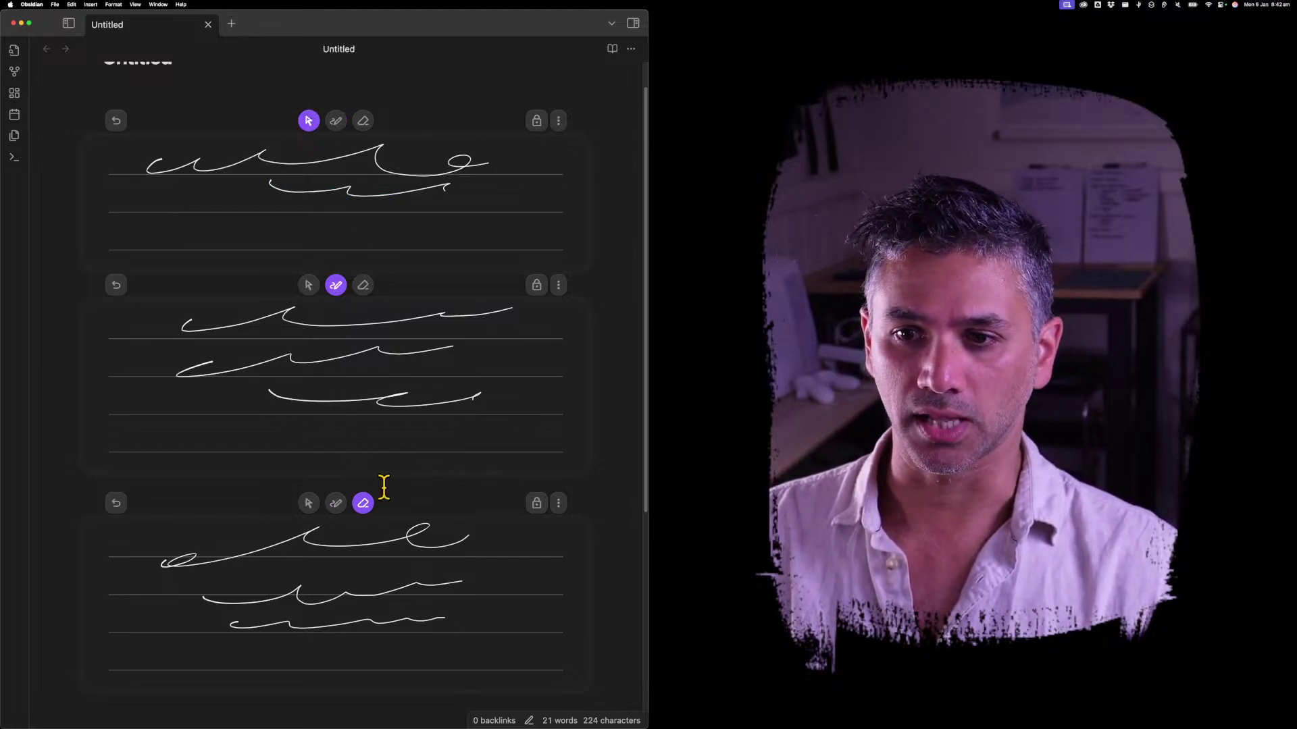
pyautogui.click(397, 622)
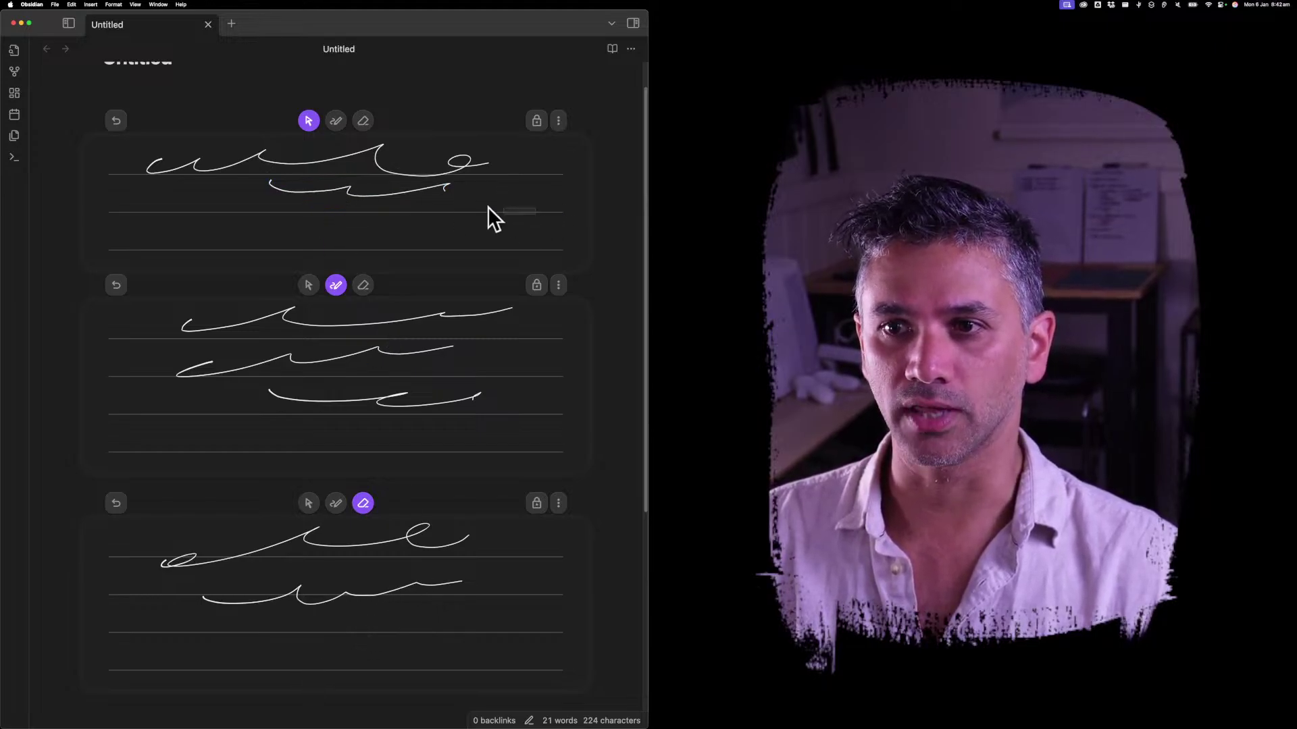
# - Draw another wavy stroke in the middle section and lock all three sections
pyautogui.moveTo(488, 206); pyautogui.dragTo(391, 223)
pyautogui.moveTo(347, 378); pyautogui.dragTo(511, 362)
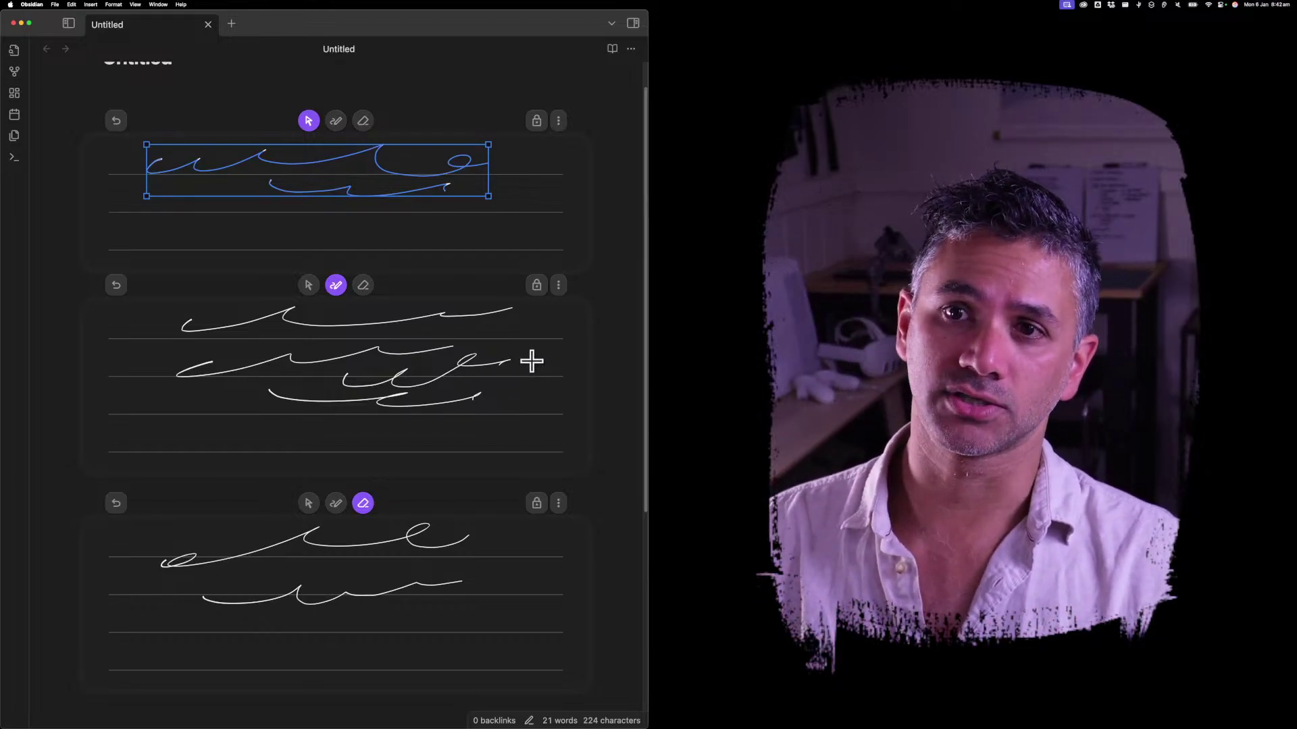
pyautogui.click(536, 120)
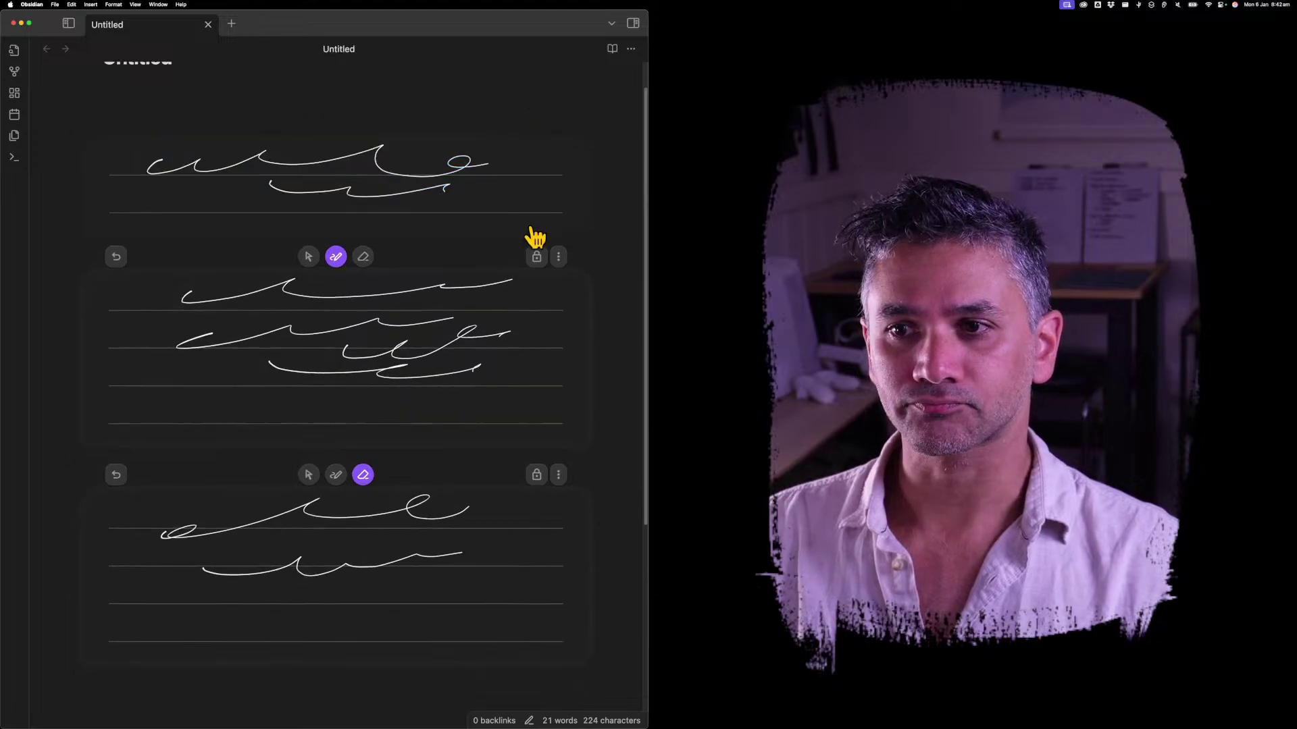
pyautogui.click(536, 255)
pyautogui.click(536, 446)
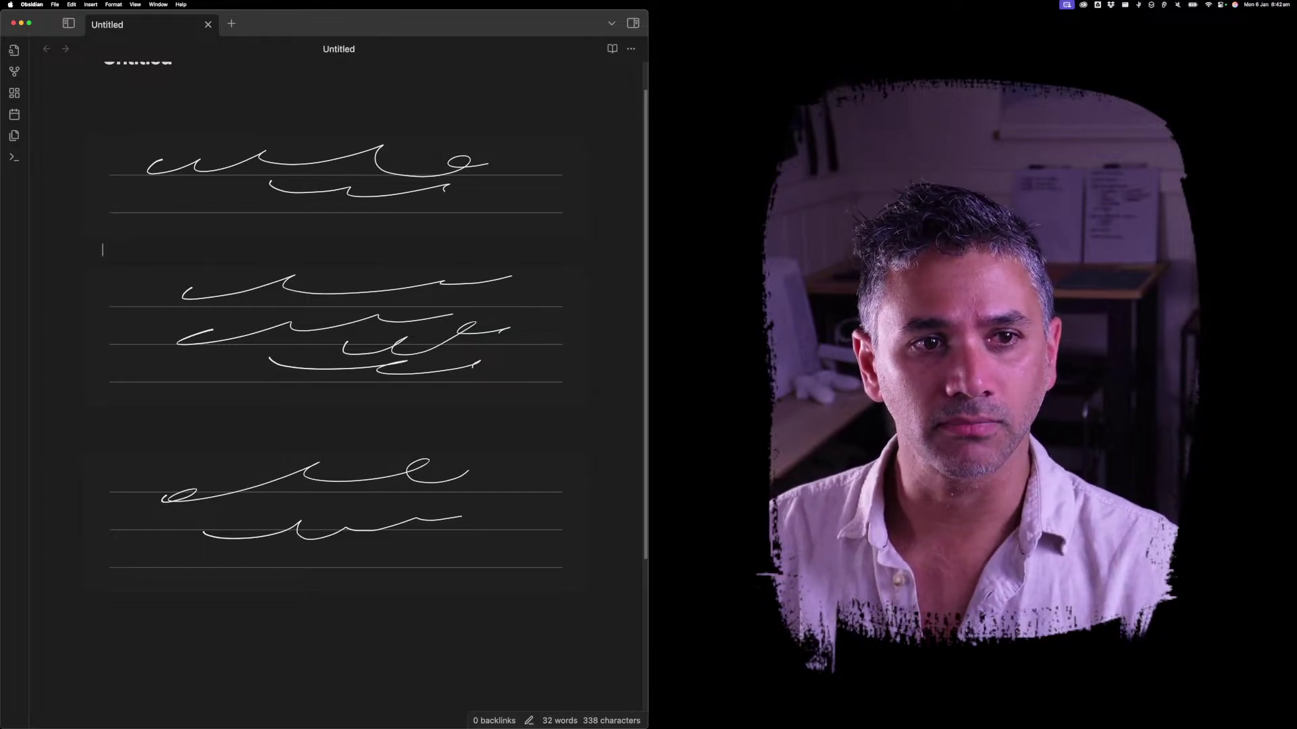
# - Insert a new drawing between the top two handwriting sections and sketch a looping scribble
pyautogui.click(103, 265)
pyautogui.write('/draw')
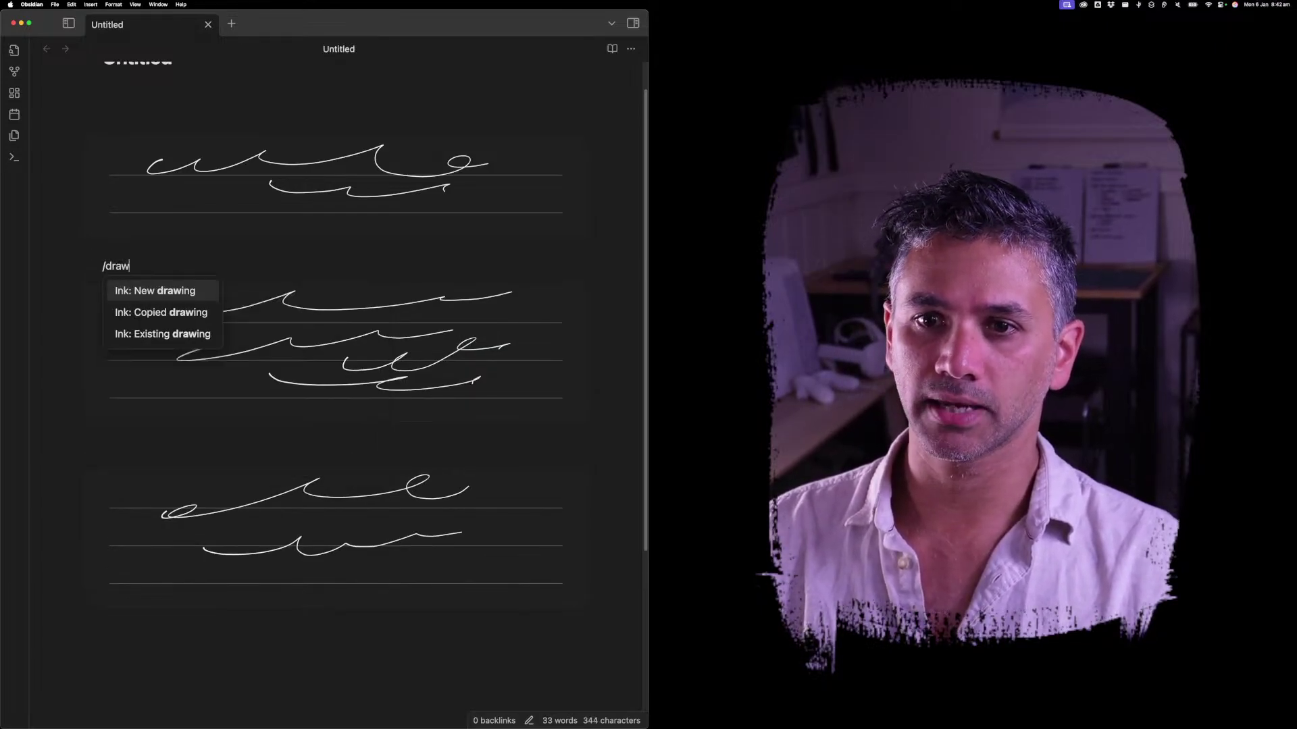
pyautogui.press('Return')
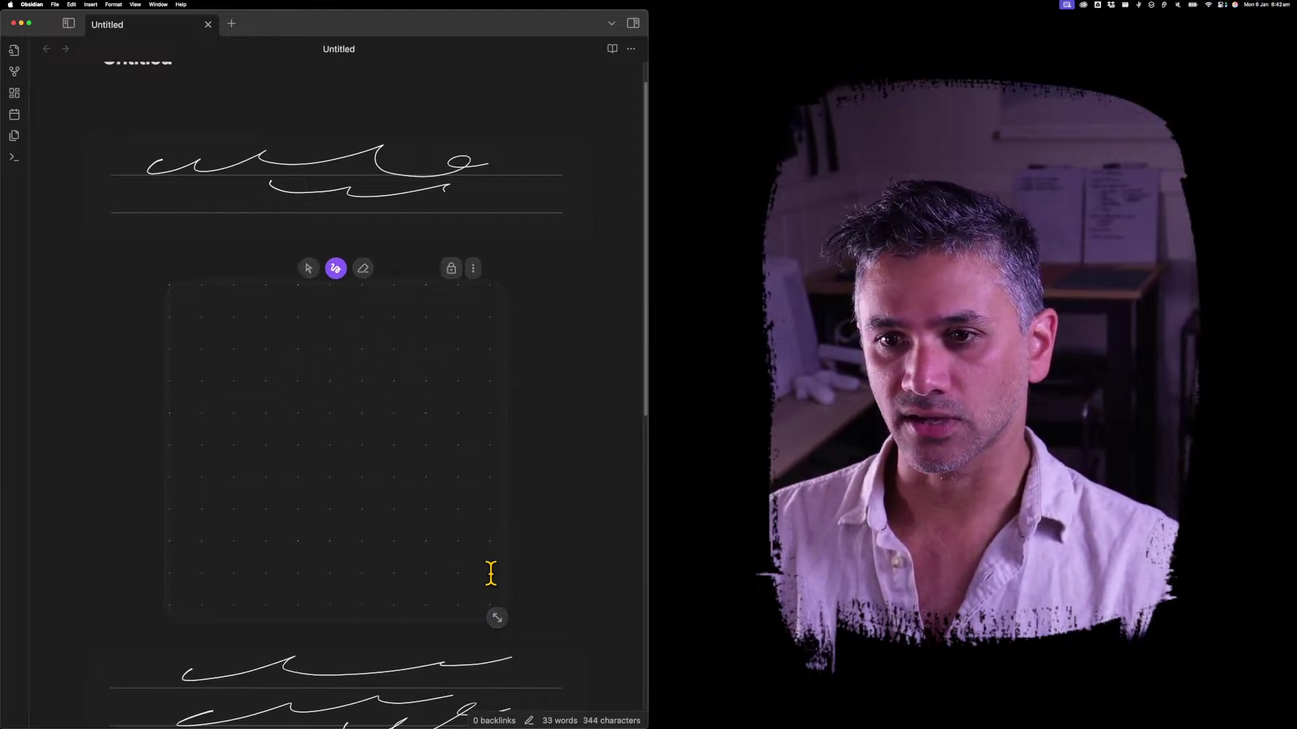
pyautogui.moveTo(295, 368)
pyautogui.mouseDown()
pyautogui.moveTo(342, 472)
pyautogui.moveTo(229, 416)
pyautogui.moveTo(223, 556)
pyautogui.moveTo(423, 518)
pyautogui.mouseUp()
pyautogui.moveTo(498, 617)
pyautogui.mouseDown()
pyautogui.moveTo(401, 500)
pyautogui.moveTo(379, 521)
pyautogui.moveTo(370, 509)
pyautogui.mouseUp()
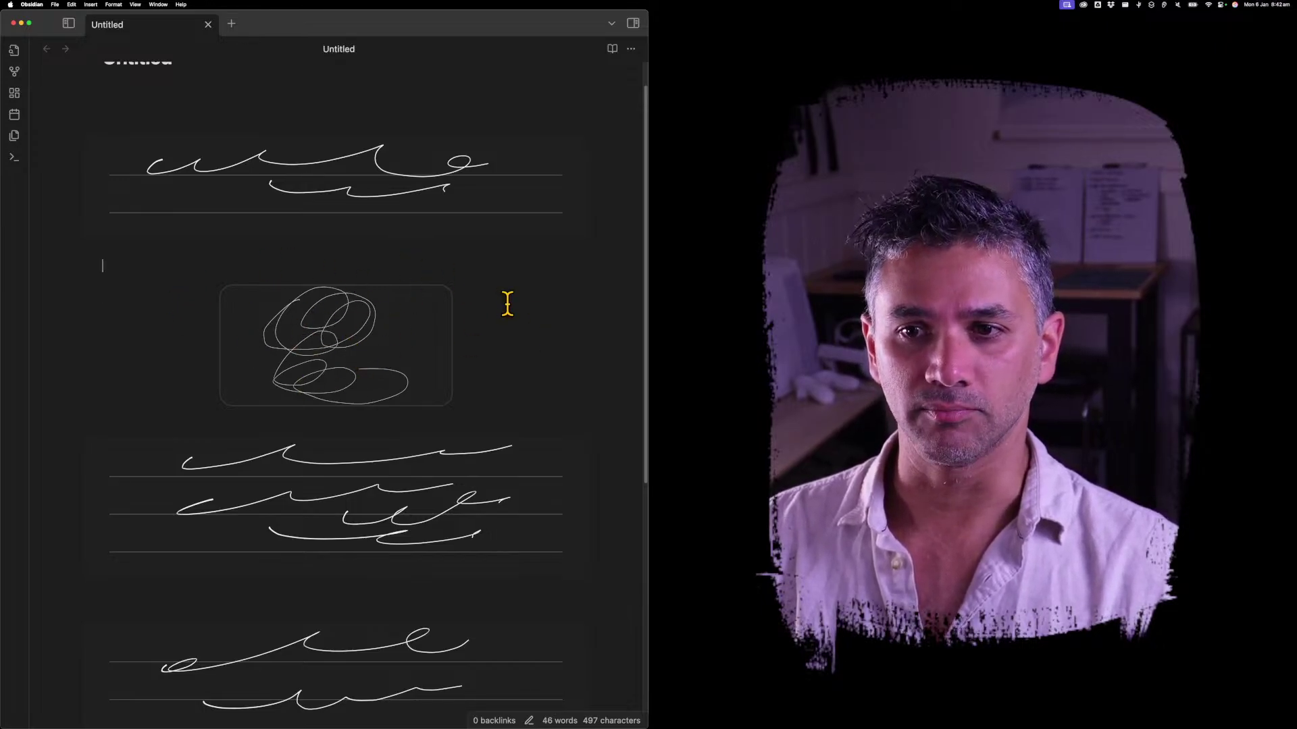
# - Replace the scribble with a wavy line, expand the drawing to full width and lock it
pyautogui.click(423, 382)
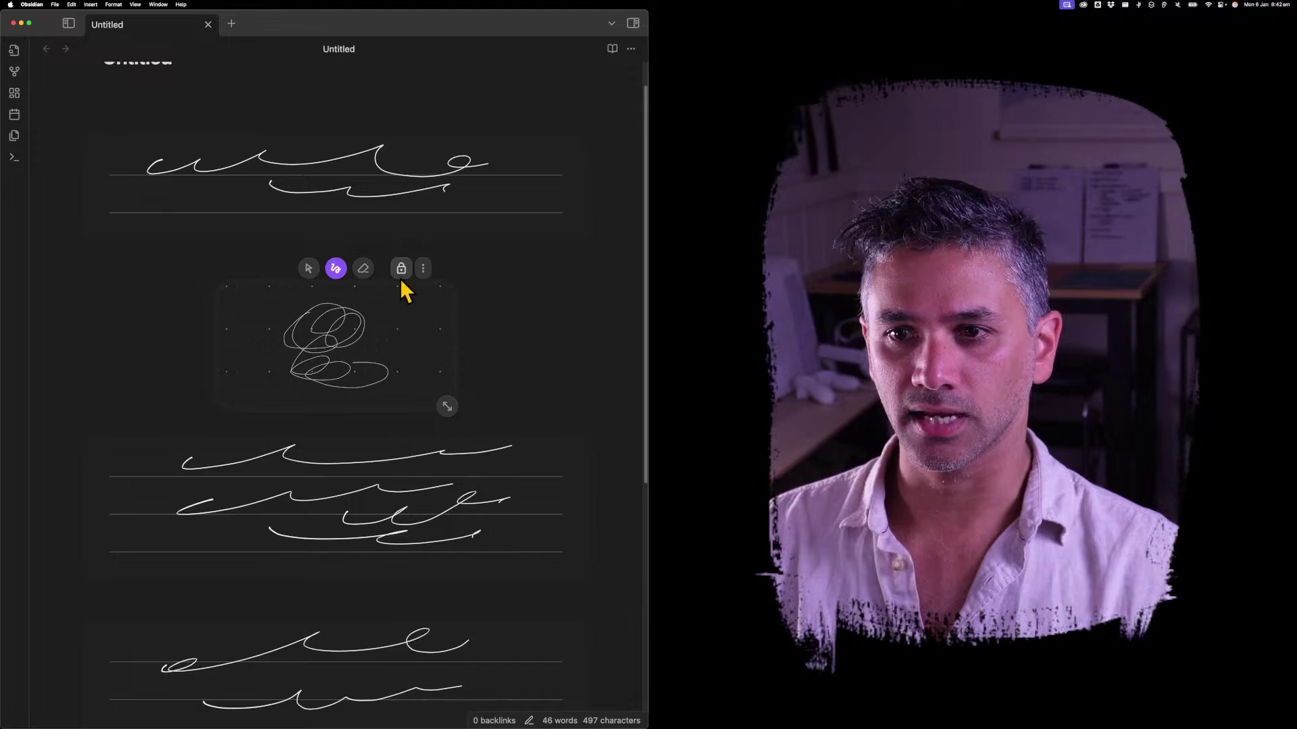
pyautogui.click(362, 268)
pyautogui.click(344, 367)
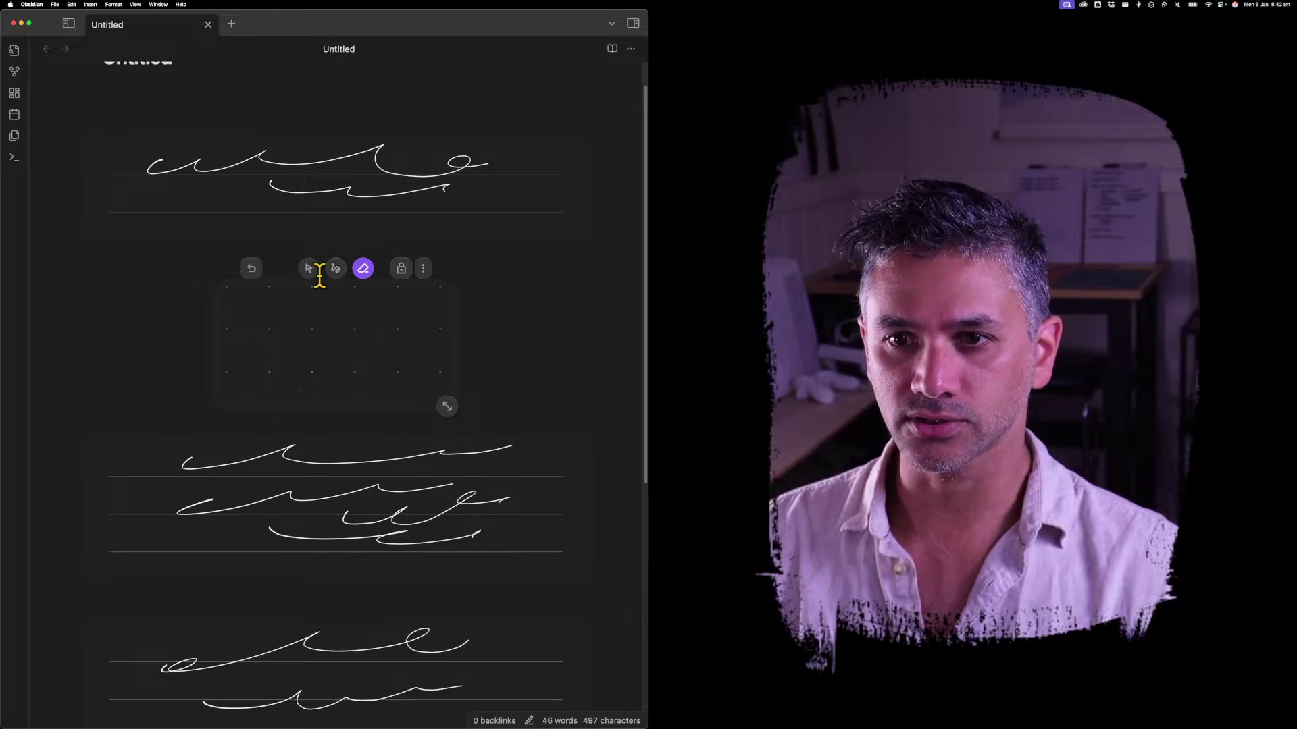
pyautogui.click(335, 269)
pyautogui.moveTo(272, 308); pyautogui.dragTo(445, 305)
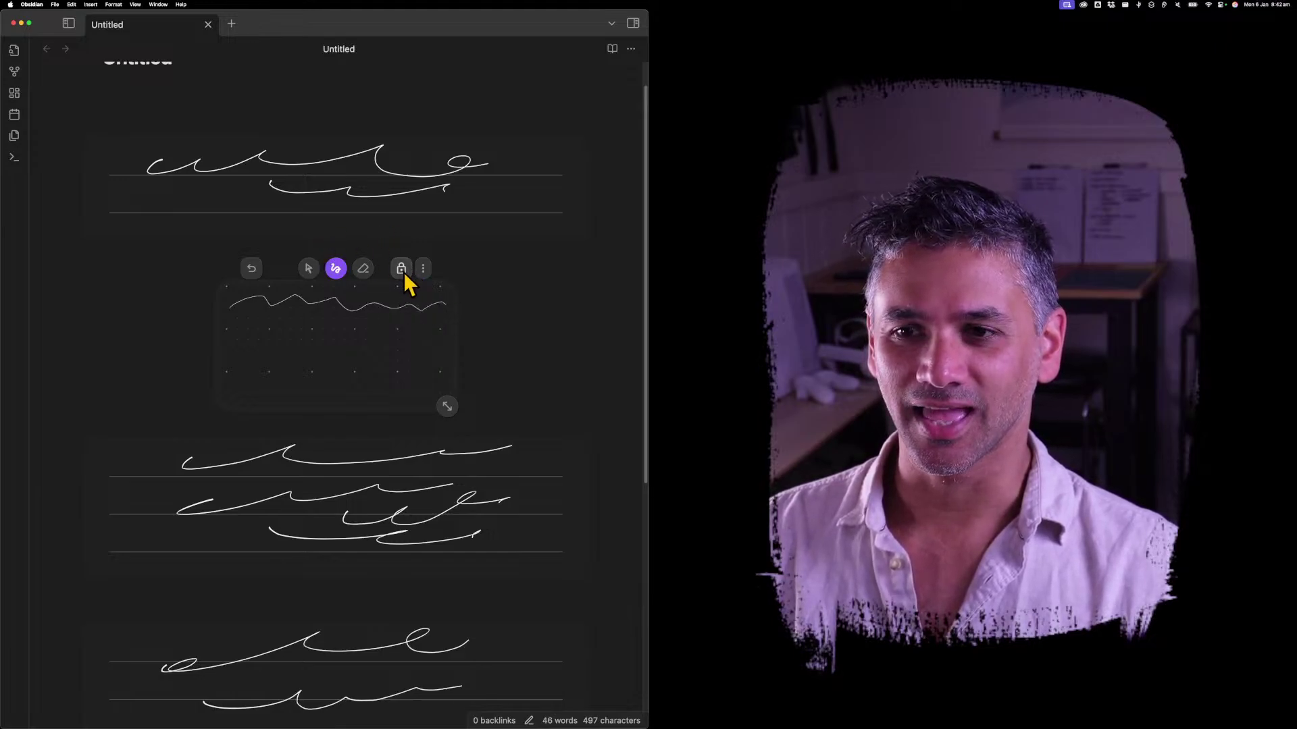
pyautogui.click(447, 406)
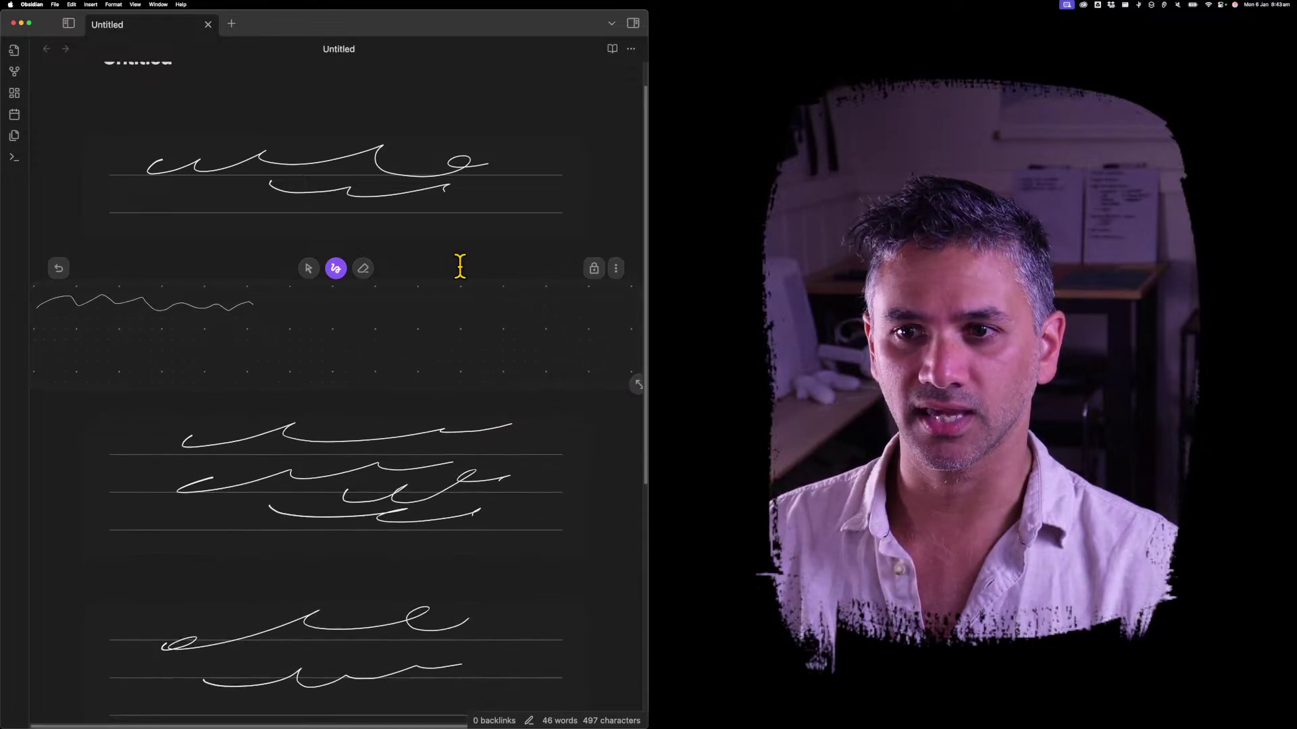
pyautogui.click(594, 269)
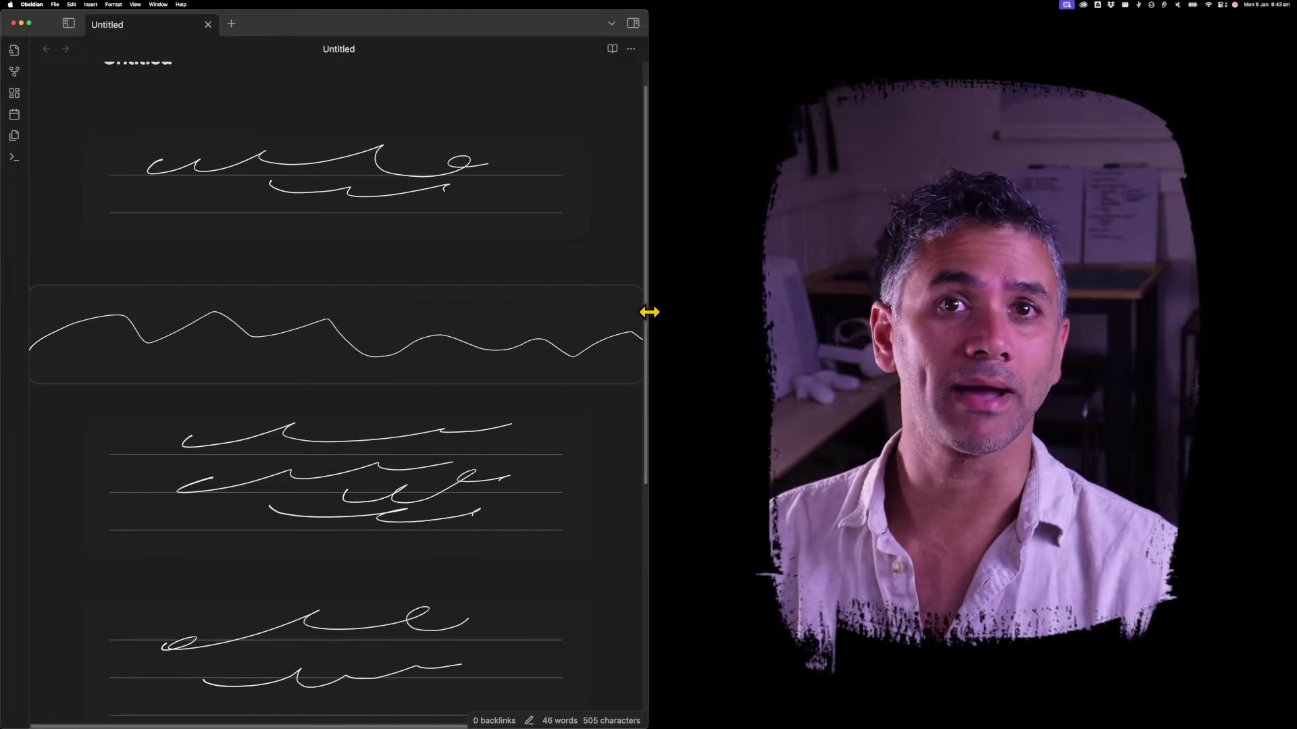
# - Shrink the wave drawing to a narrow centred box and exit editing to show its preview
pyautogui.moveTo(649, 312); pyautogui.dragTo(162, 322)
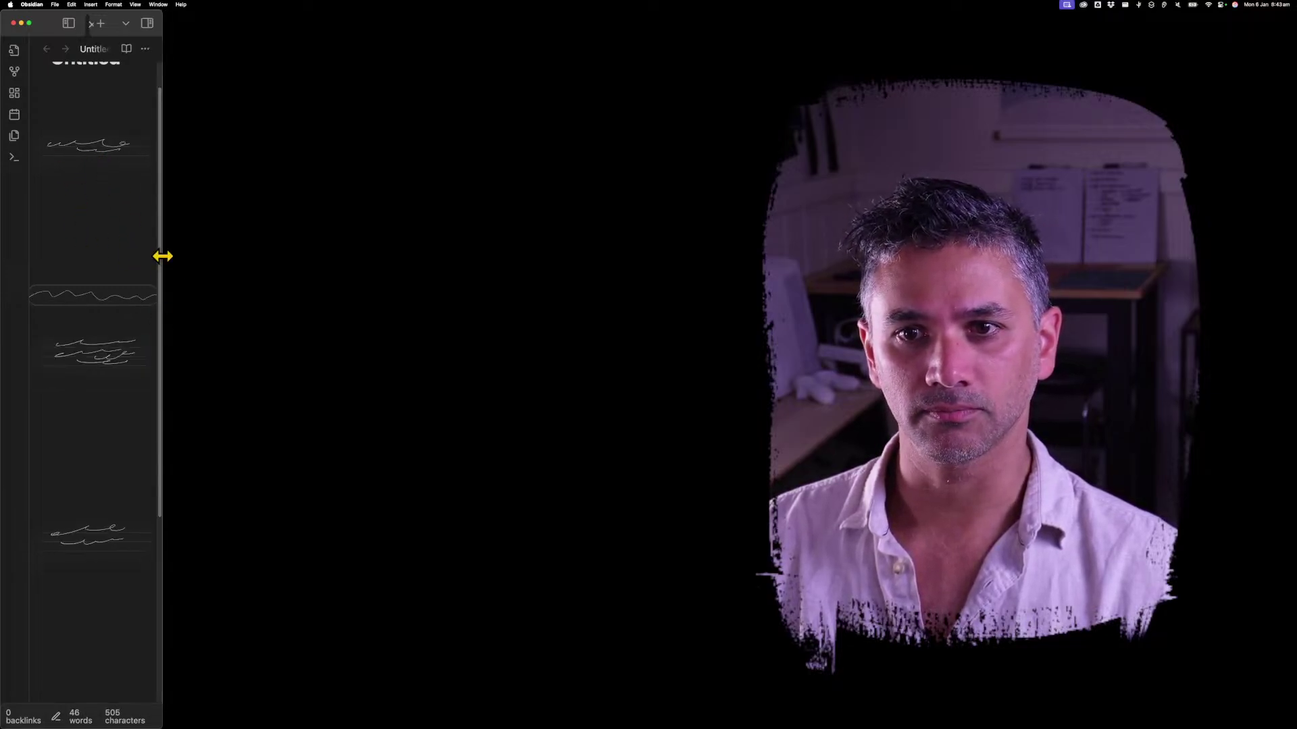
pyautogui.moveTo(162, 260)
pyautogui.mouseDown()
pyautogui.moveTo(244, 260)
pyautogui.moveTo(142, 257)
pyautogui.moveTo(744, 284)
pyautogui.mouseUp()
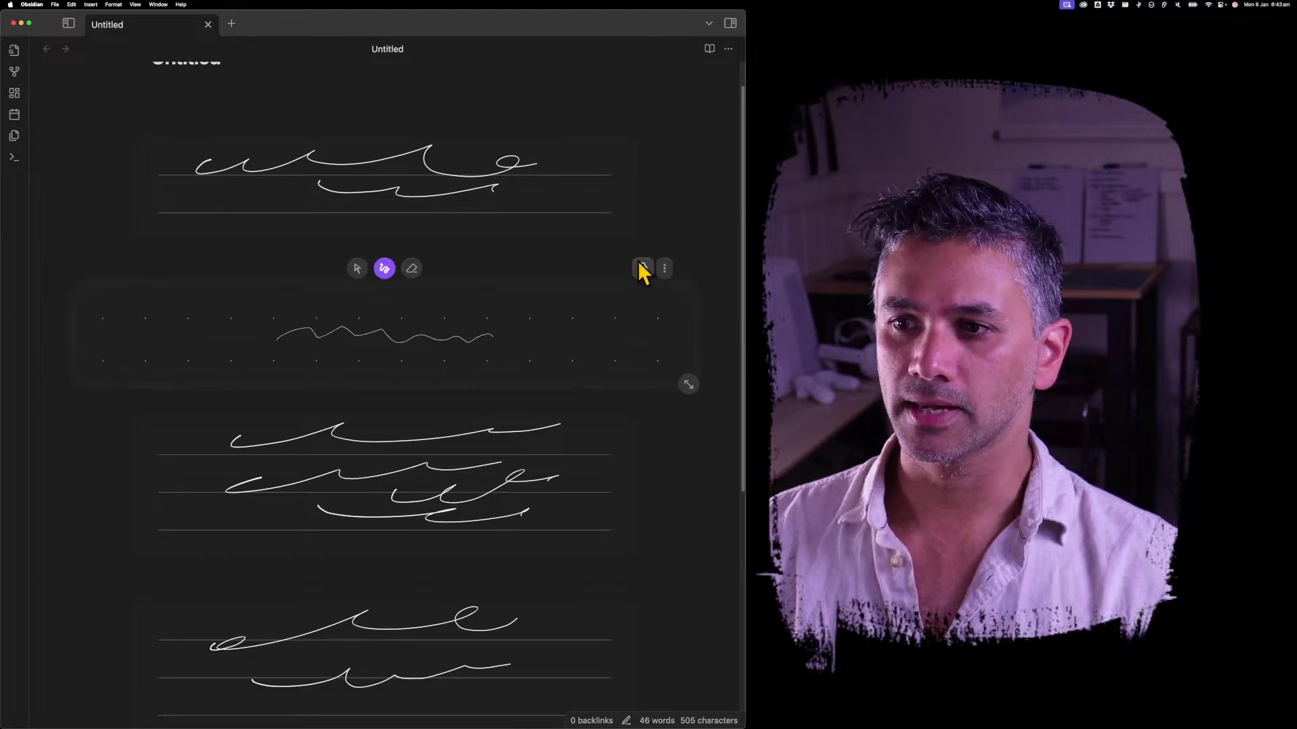
pyautogui.moveTo(688, 384)
pyautogui.mouseDown()
pyautogui.moveTo(508, 368)
pyautogui.moveTo(522, 409)
pyautogui.mouseUp()
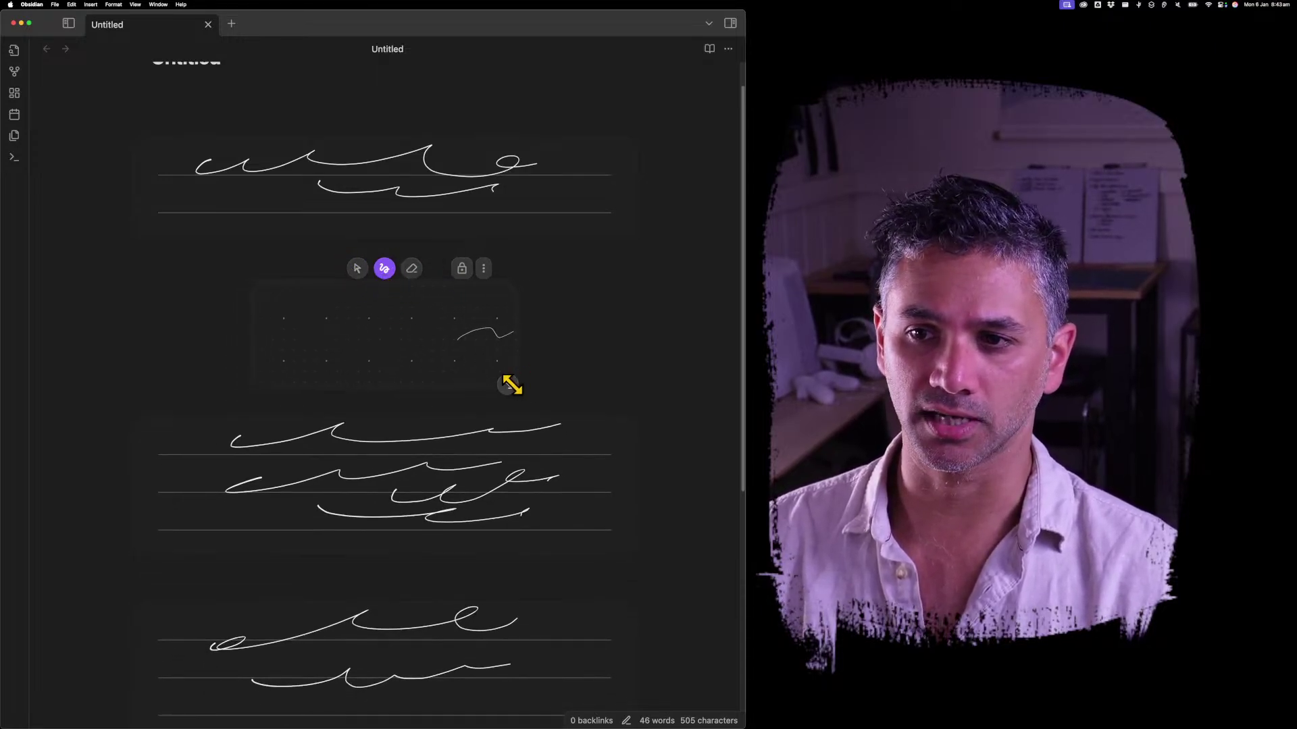
pyautogui.moveTo(508, 382); pyautogui.dragTo(478, 362)
pyautogui.click(504, 296)
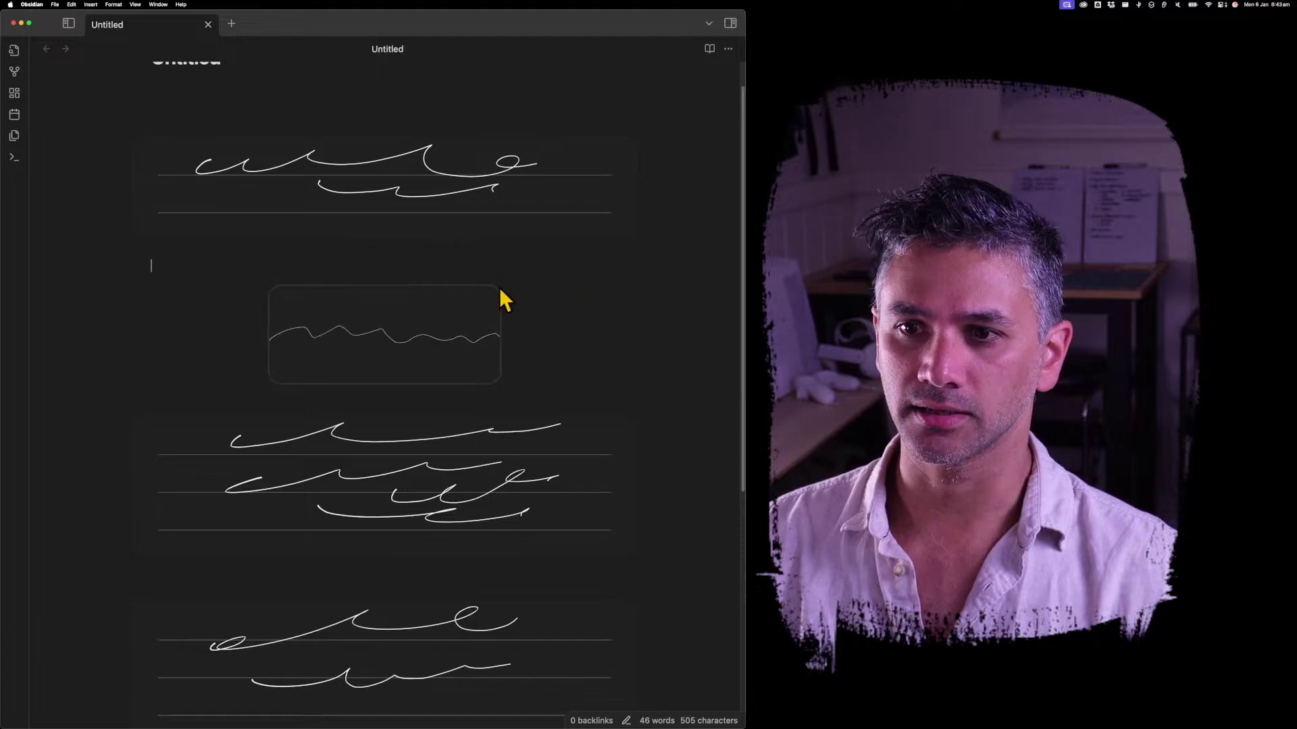
pyautogui.moveTo(746, 446); pyautogui.dragTo(641, 416)
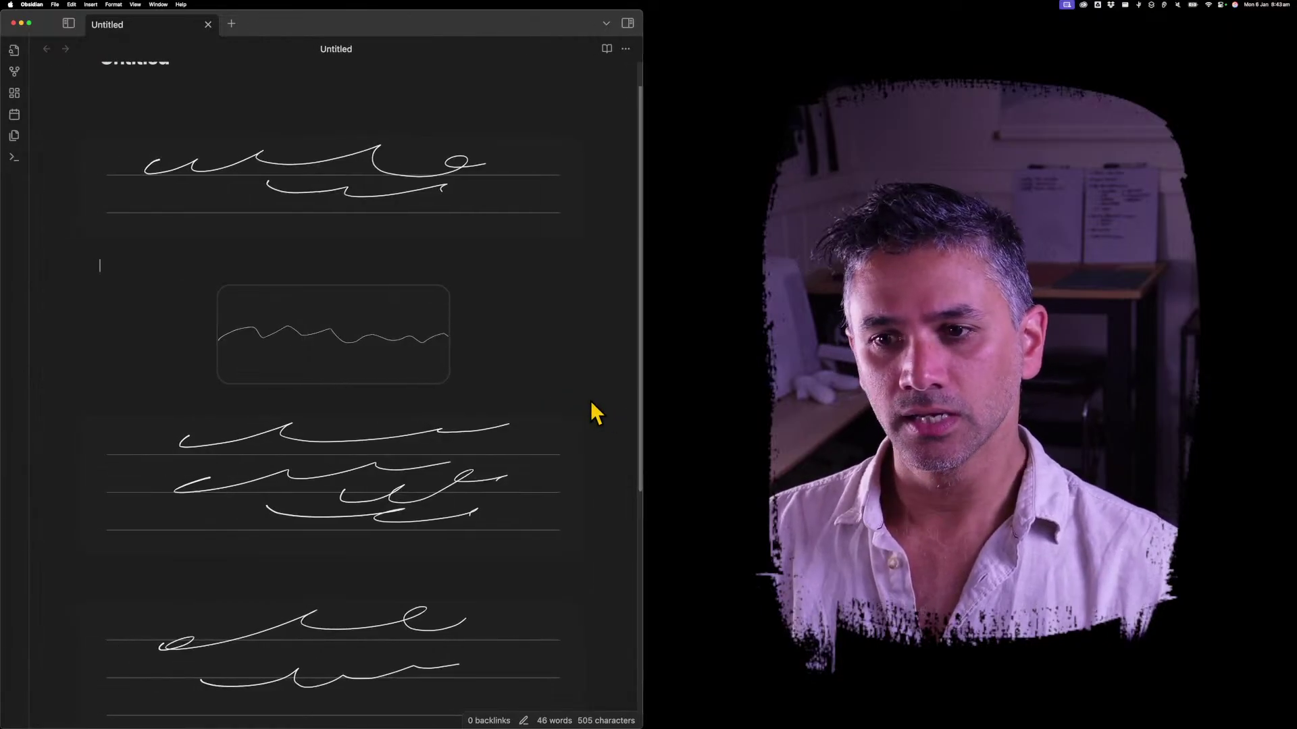
# - Insert a new drawing above the wave, sketch then erase a large looping scribble, and lock it
pyautogui.click(424, 253)
pyautogui.write('/draw')
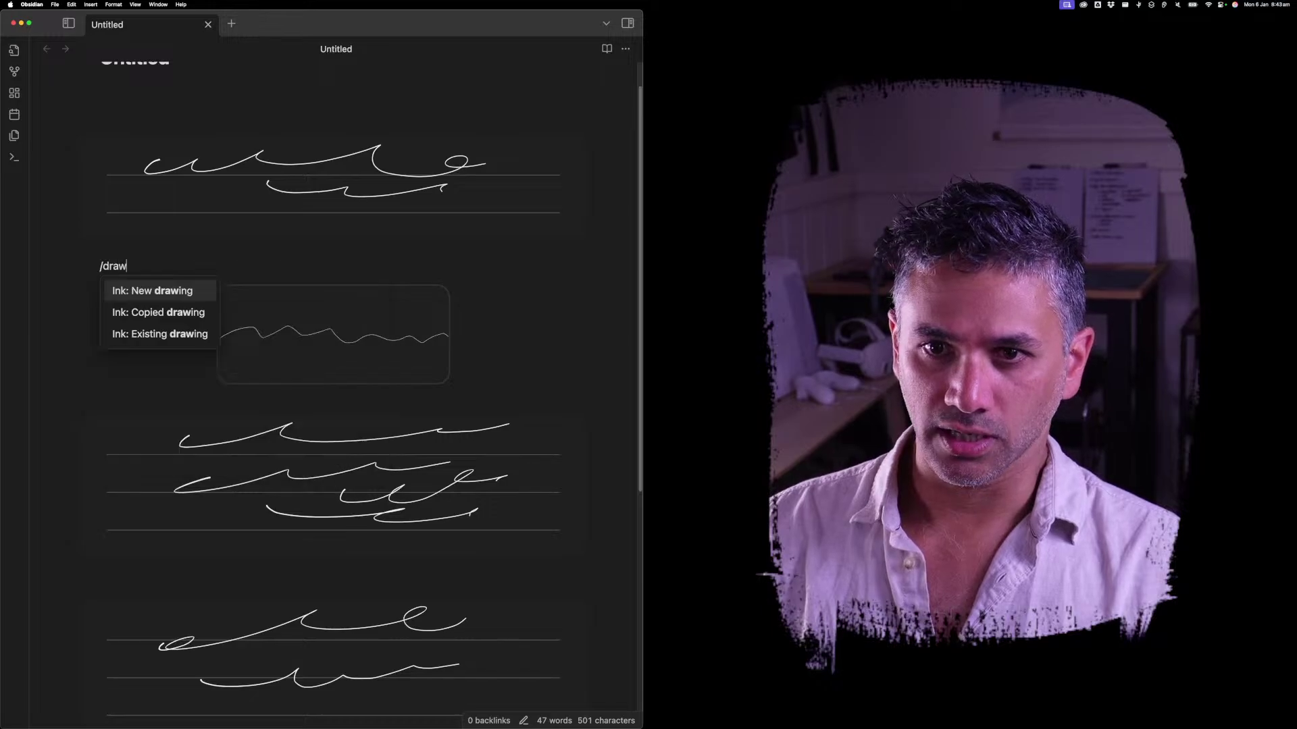
pyautogui.press('Return')
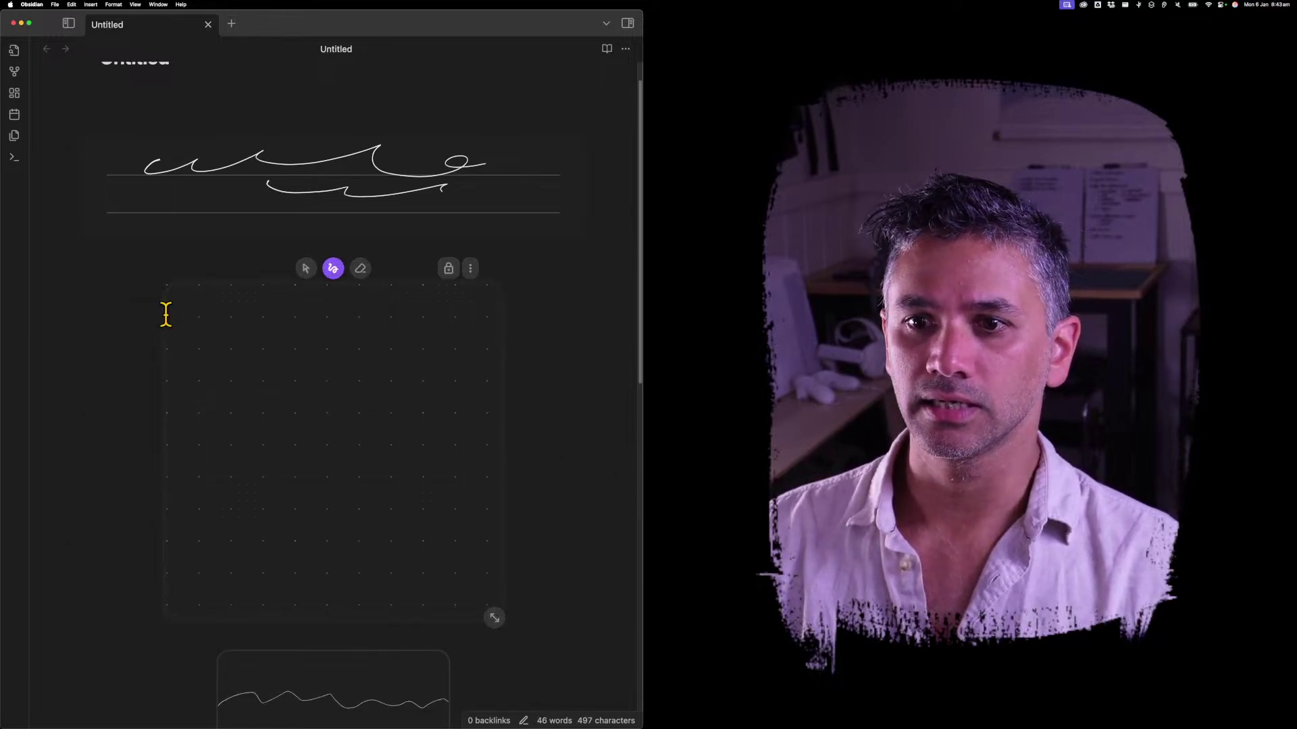
pyautogui.moveTo(314, 329)
pyautogui.mouseDown()
pyautogui.moveTo(209, 435)
pyautogui.moveTo(327, 402)
pyautogui.moveTo(457, 504)
pyautogui.moveTo(440, 519)
pyautogui.mouseUp()
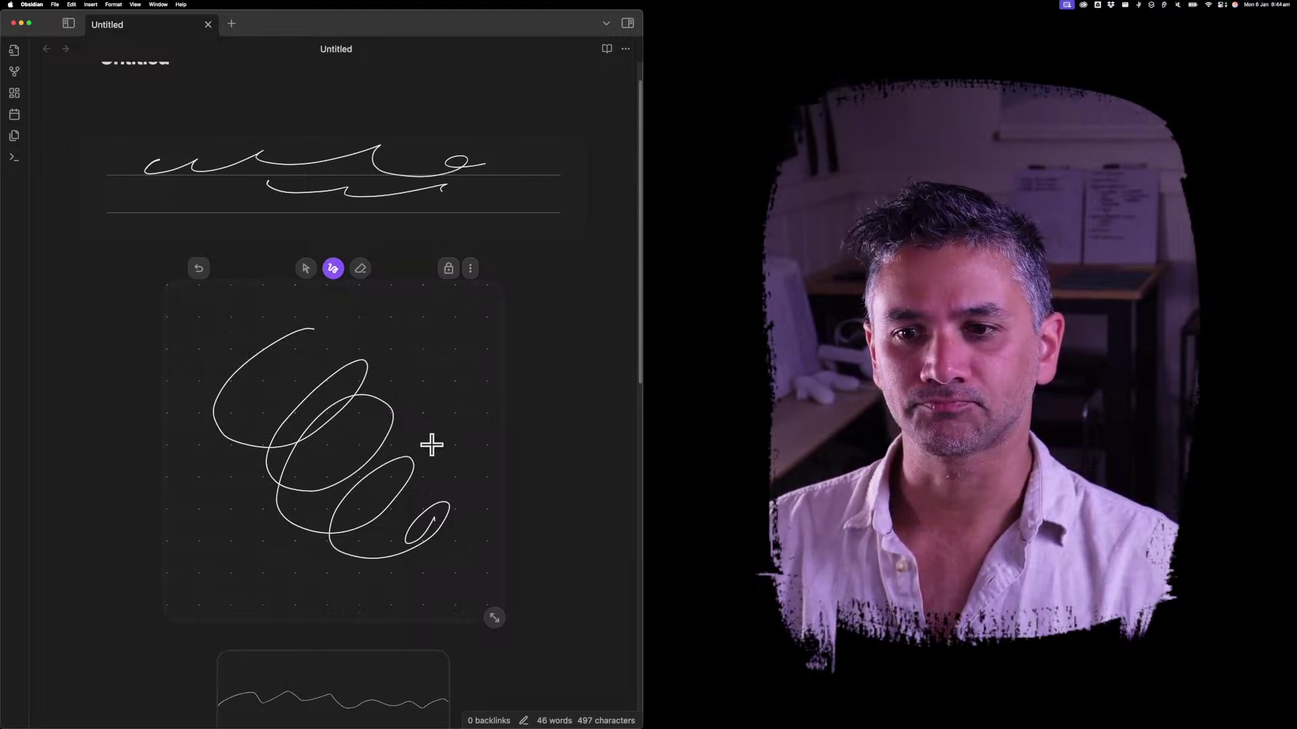
pyautogui.click(360, 268)
pyautogui.moveTo(355, 416)
pyautogui.mouseDown()
pyautogui.moveTo(319, 498)
pyautogui.moveTo(270, 449)
pyautogui.moveTo(329, 432)
pyautogui.mouseUp()
pyautogui.click(333, 268)
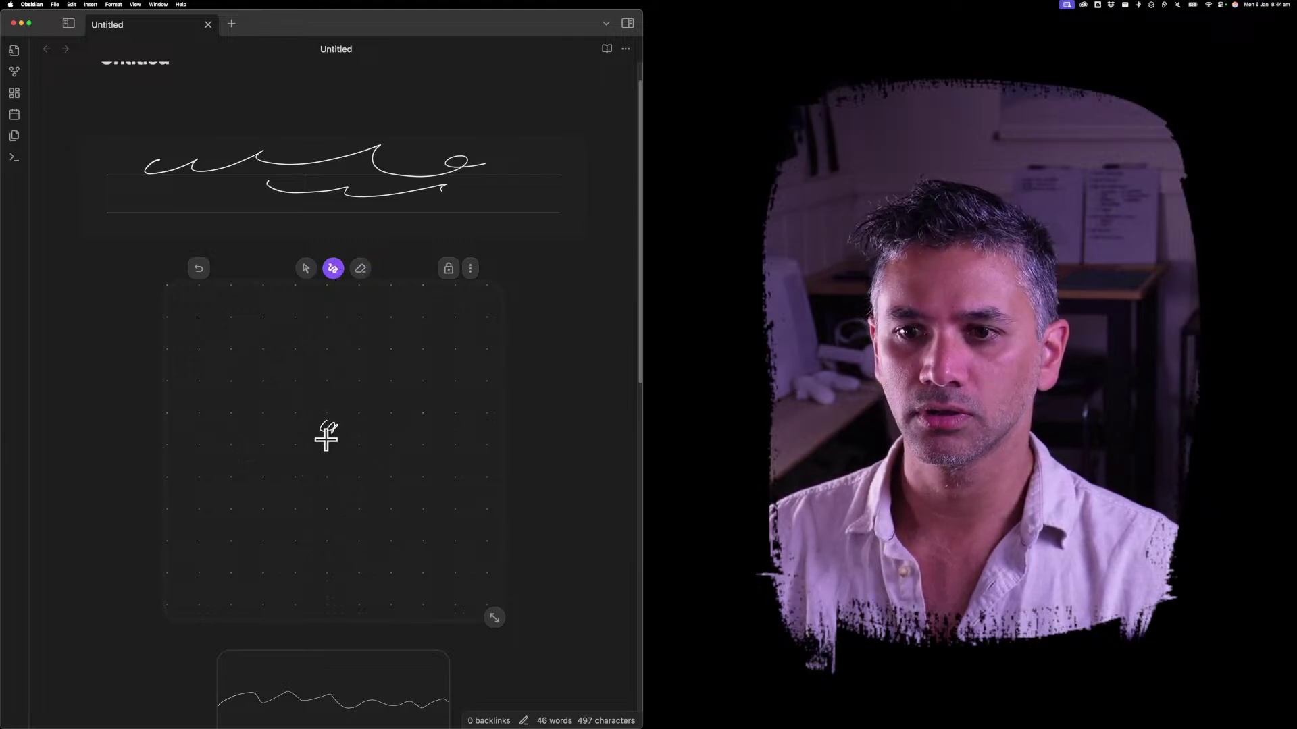
pyautogui.click(449, 269)
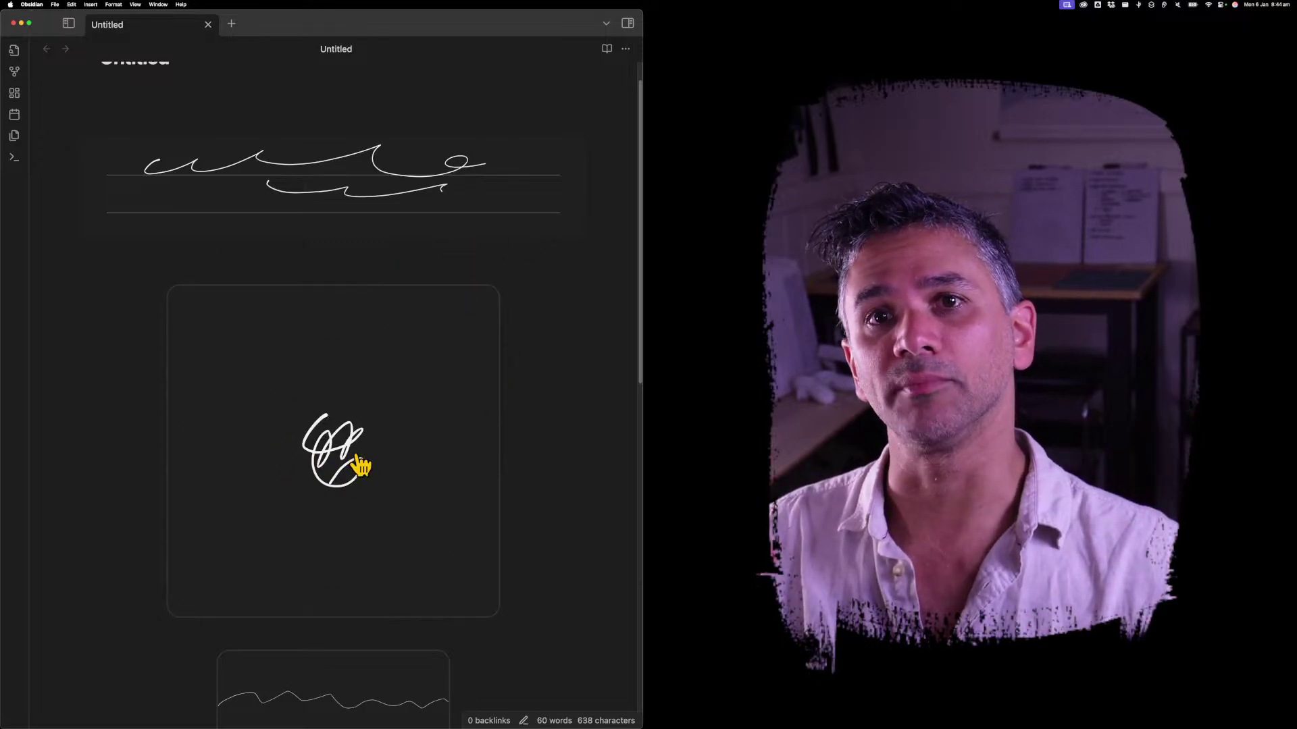
# - Shrink the drawing to a small box, add dots near two corners, and lock it
pyautogui.click(414, 347)
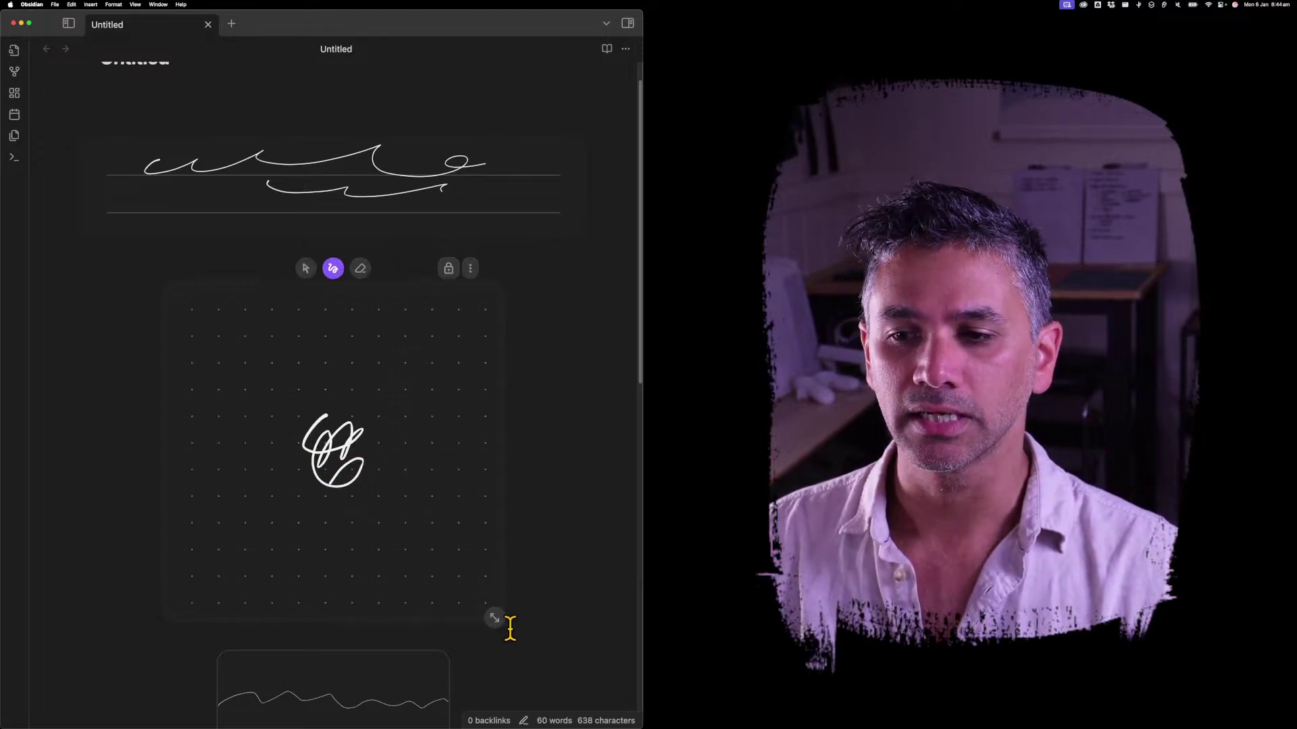
pyautogui.moveTo(496, 621)
pyautogui.mouseDown()
pyautogui.moveTo(468, 599)
pyautogui.moveTo(449, 384)
pyautogui.mouseUp()
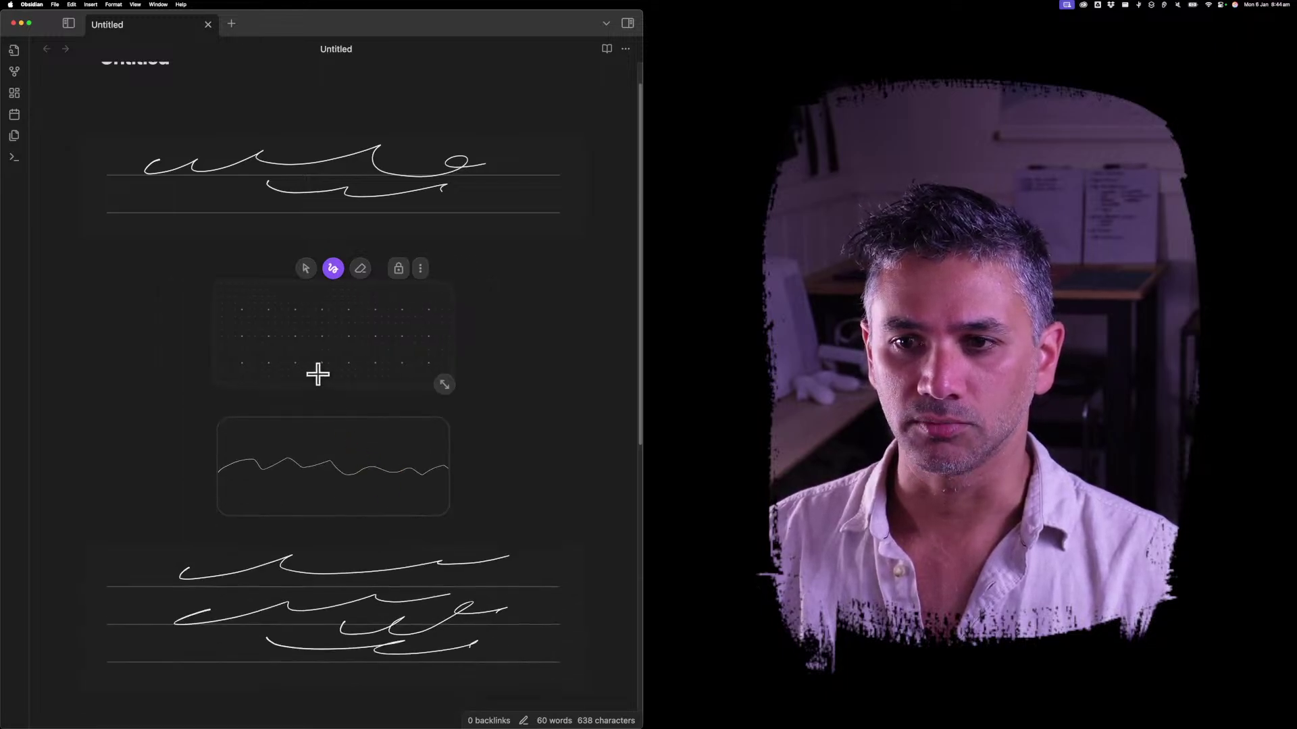
pyautogui.click(391, 281)
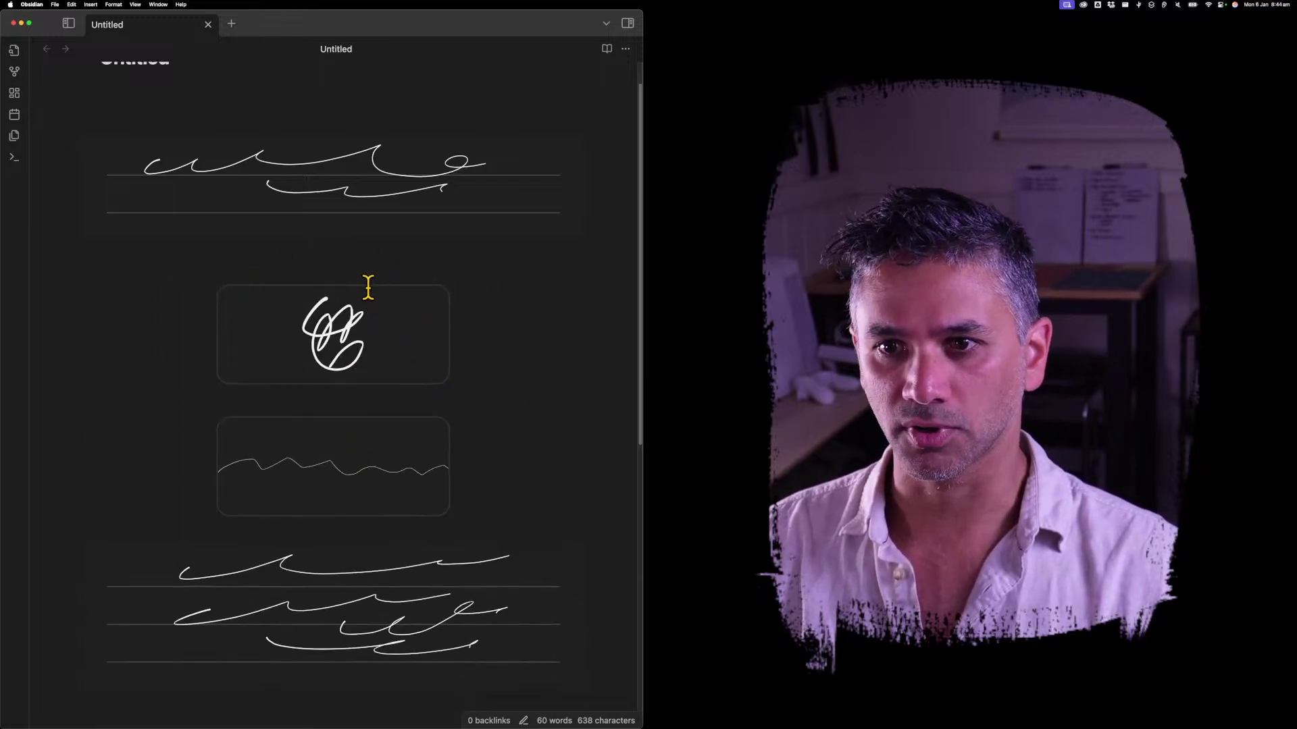
pyautogui.click(351, 347)
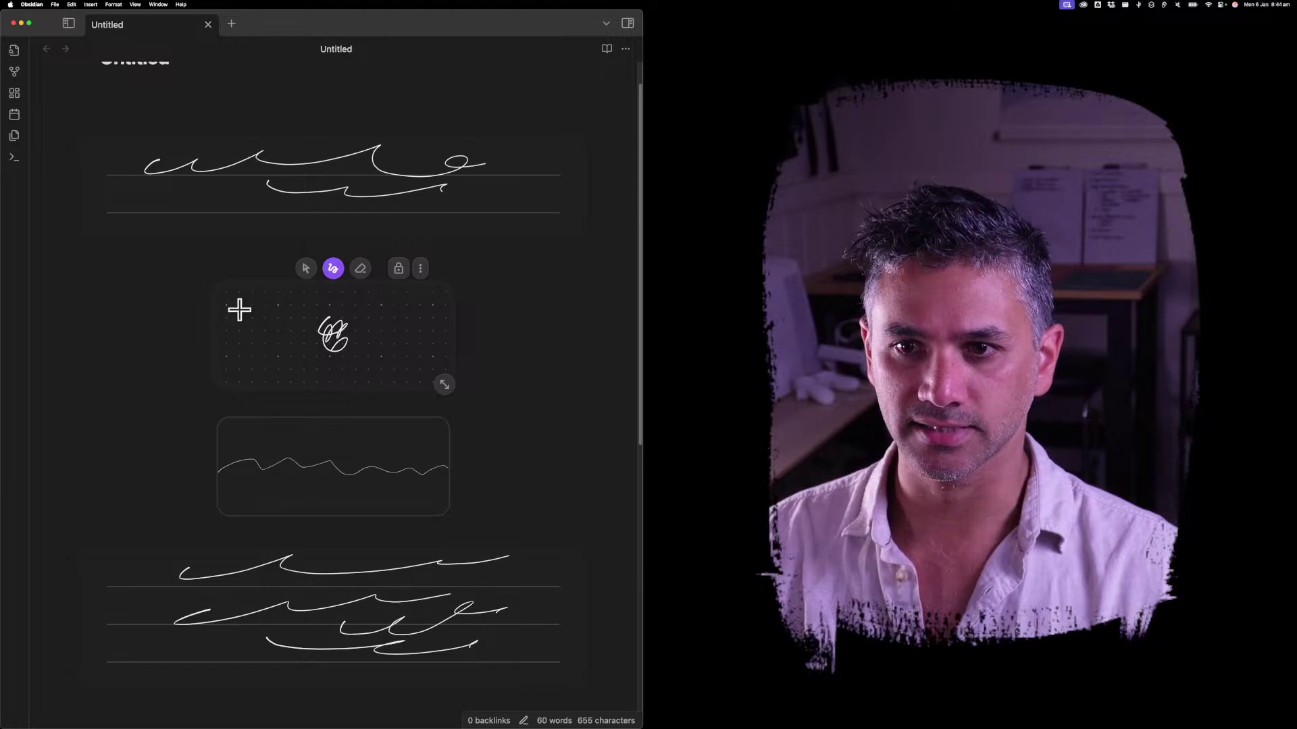
pyautogui.click(437, 285)
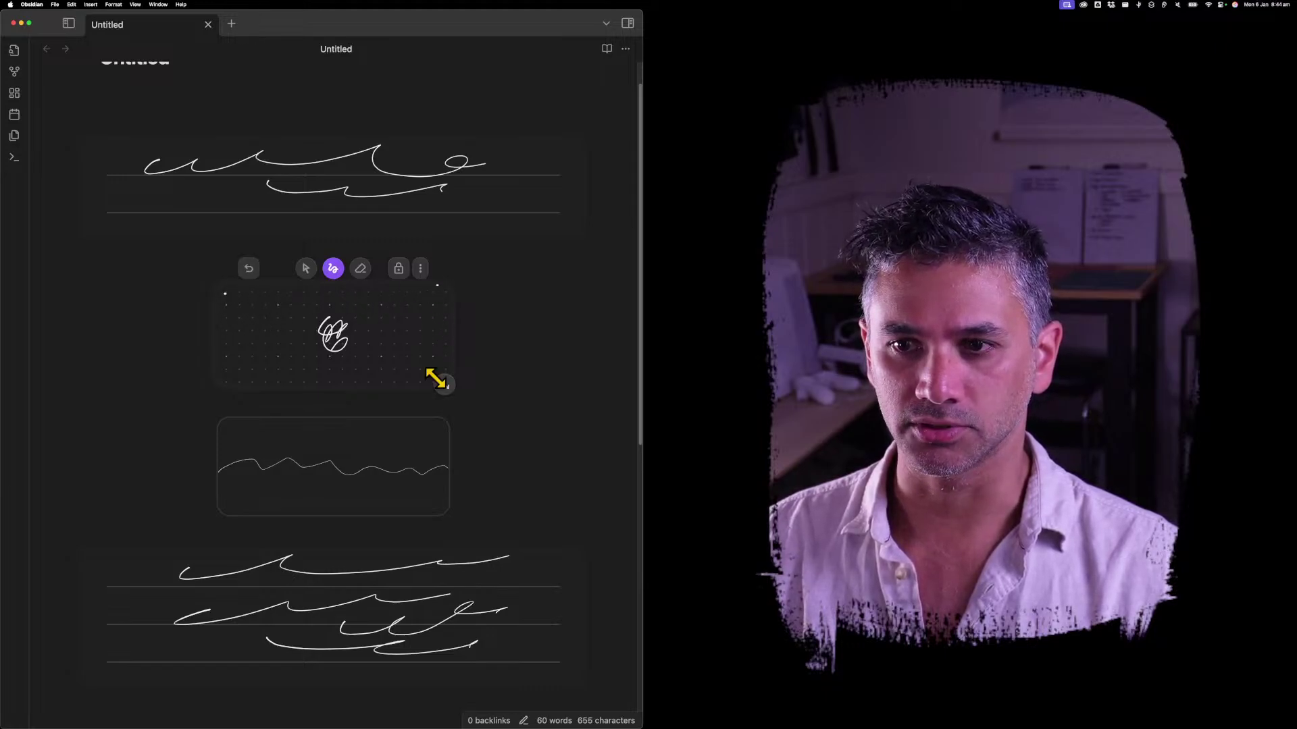
pyautogui.click(230, 375)
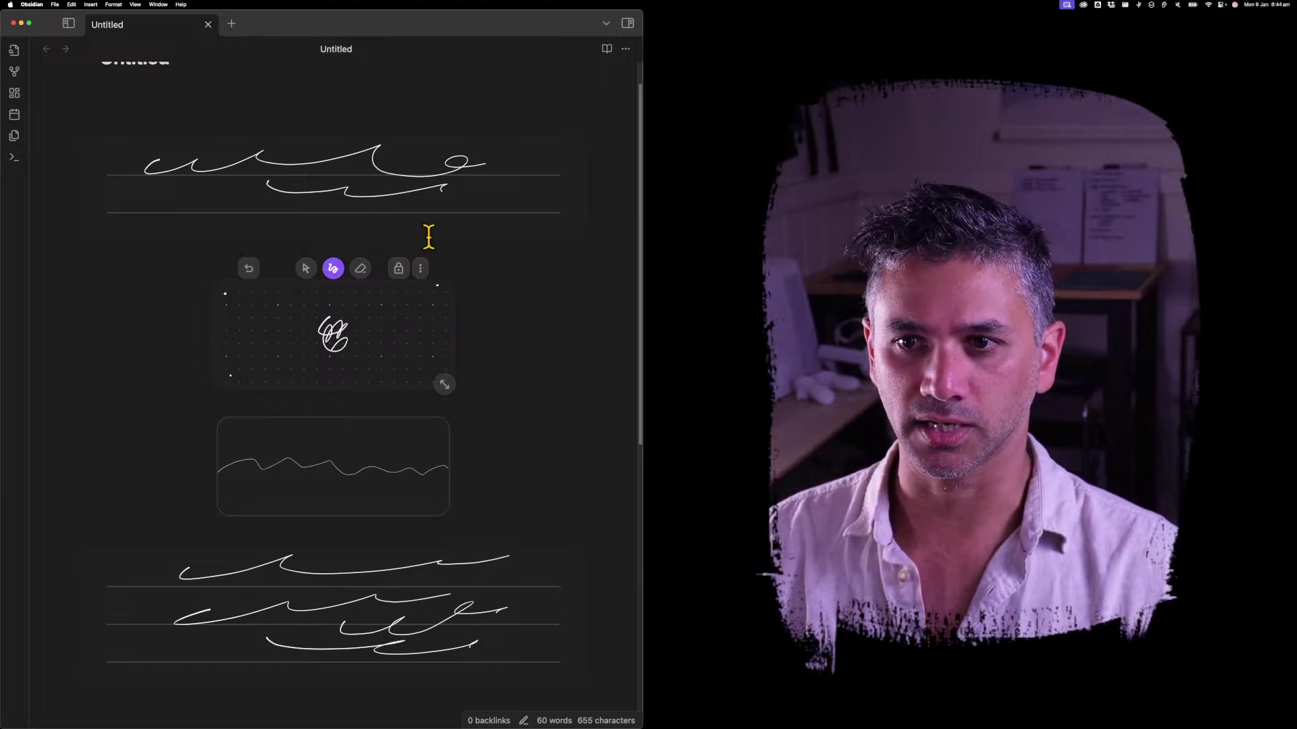
pyautogui.click(398, 269)
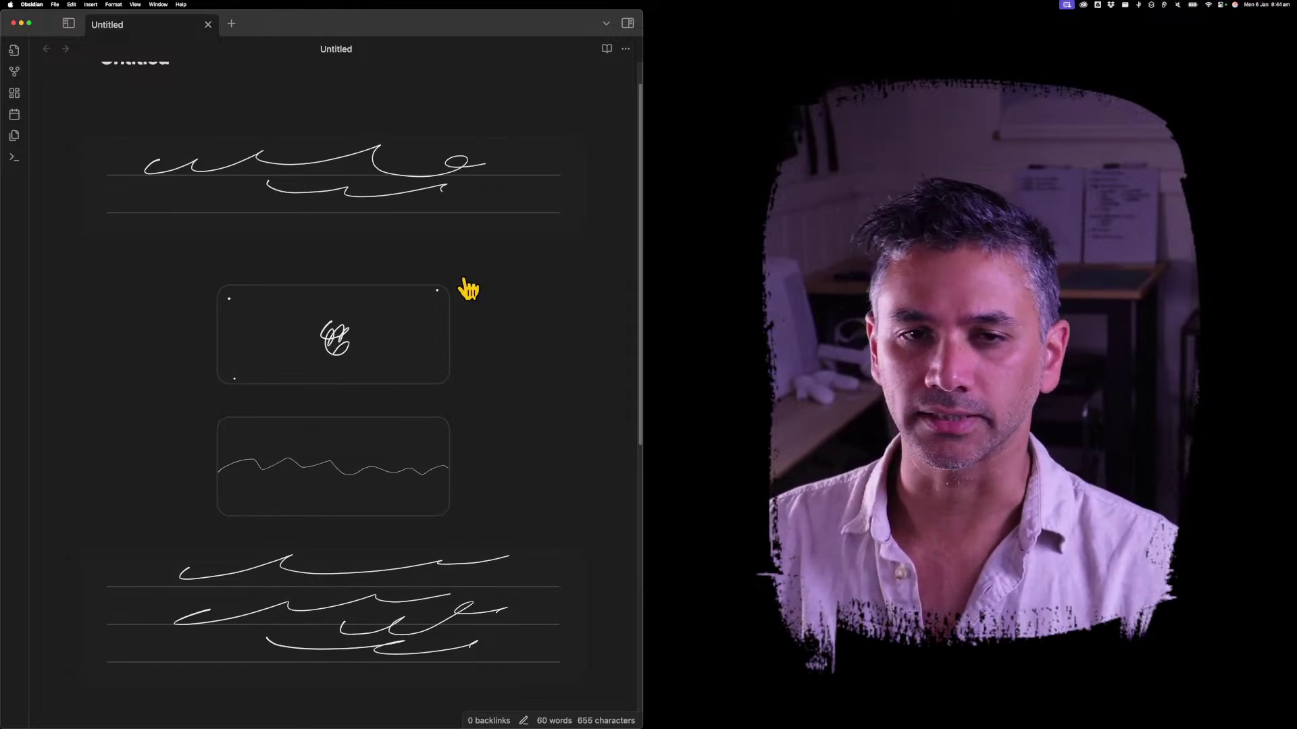
# - Enlarge the scribble drawing's canvas and draw a square beside the scribble
pyautogui.click(408, 353)
pyautogui.moveTo(448, 385); pyautogui.dragTo(509, 489)
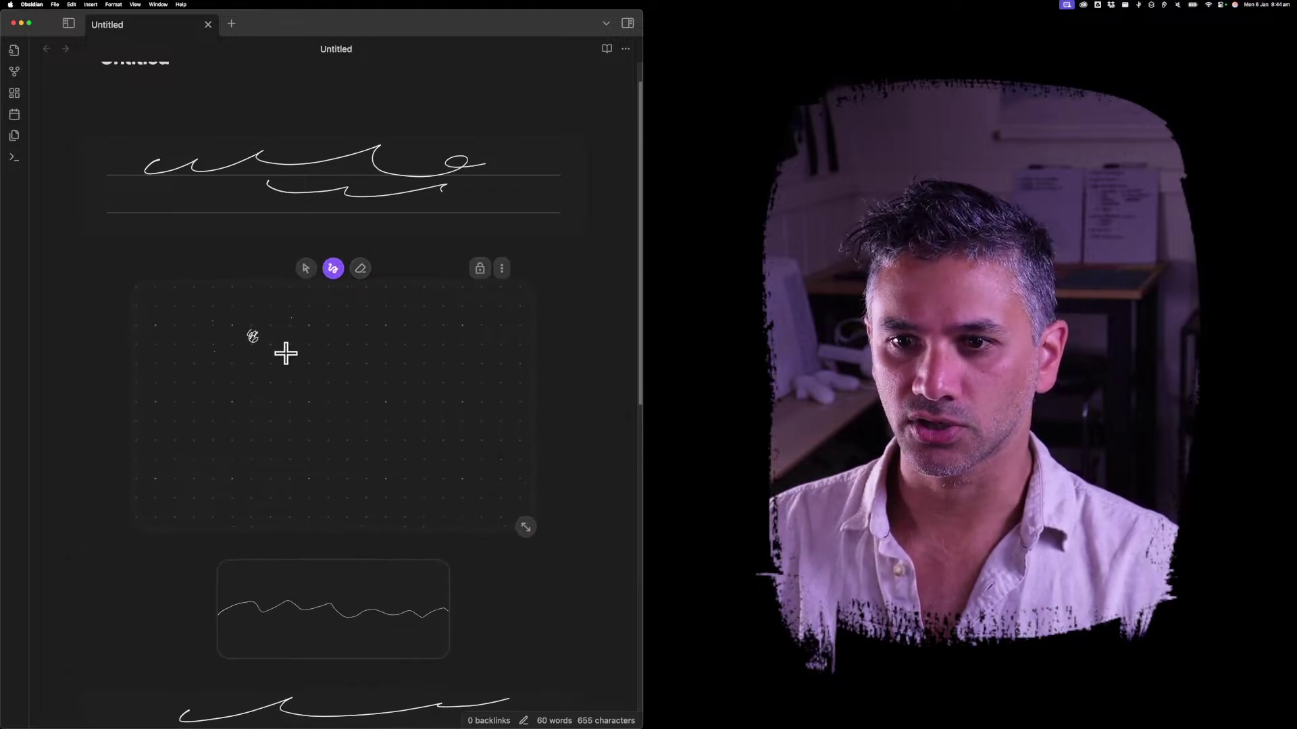
pyautogui.moveTo(308, 325)
pyautogui.mouseDown()
pyautogui.moveTo(309, 403)
pyautogui.moveTo(379, 406)
pyautogui.moveTo(379, 327)
pyautogui.moveTo(315, 328)
pyautogui.mouseUp()
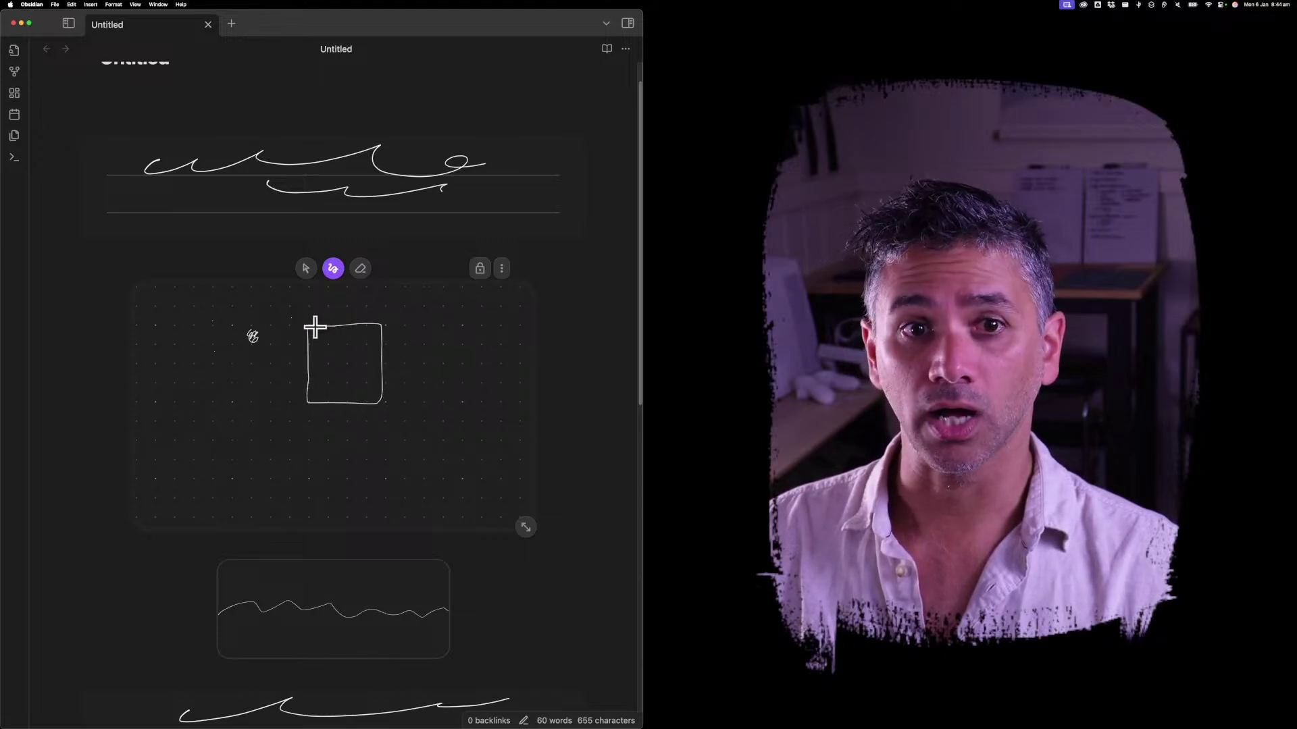
# - Turn off the drawing's dot grid from its options menu and finish editing
pyautogui.click(501, 268)
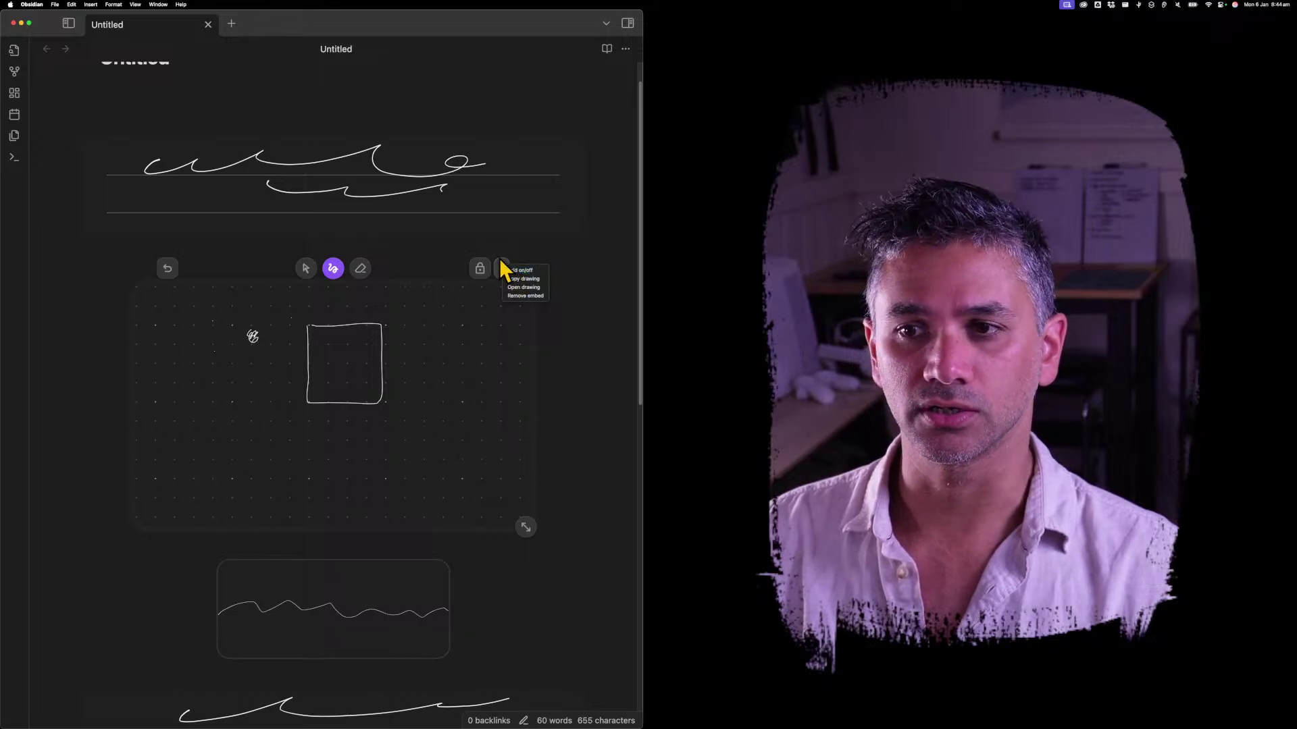
pyautogui.click(502, 270)
pyautogui.click(502, 271)
pyautogui.click(520, 269)
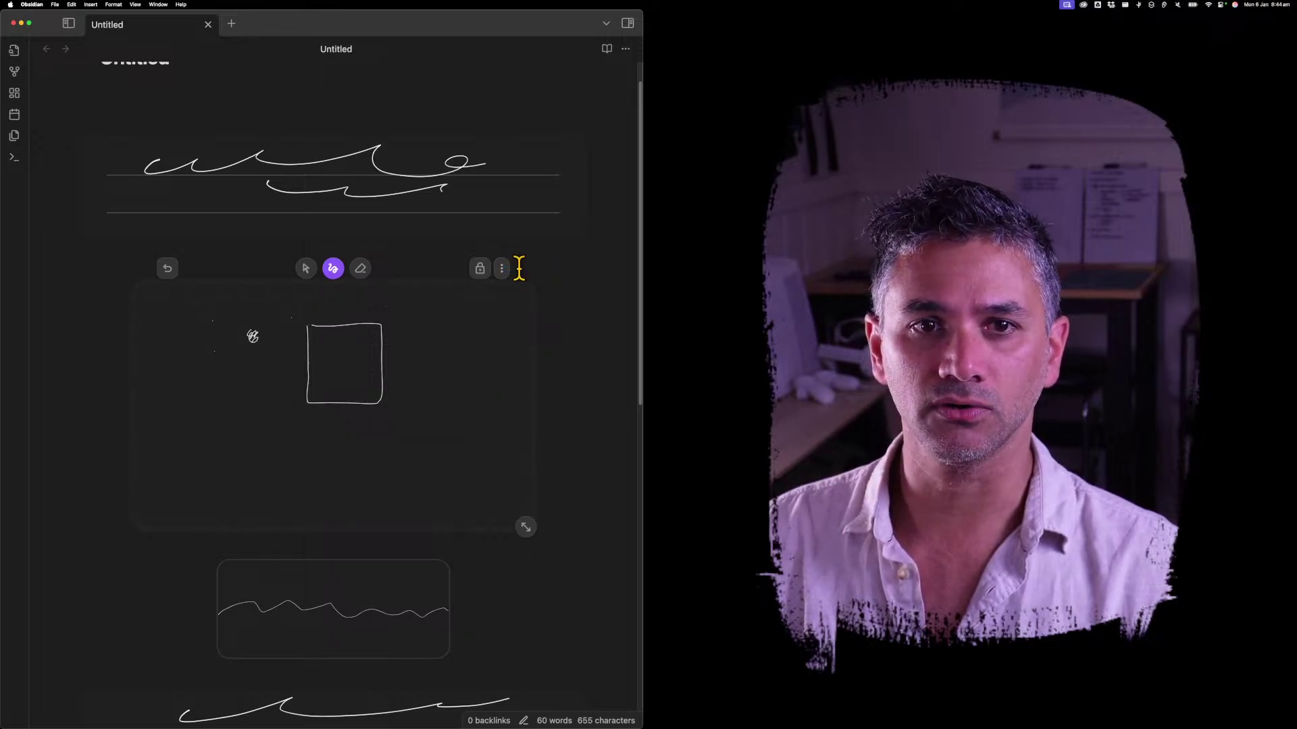
pyautogui.click(502, 269)
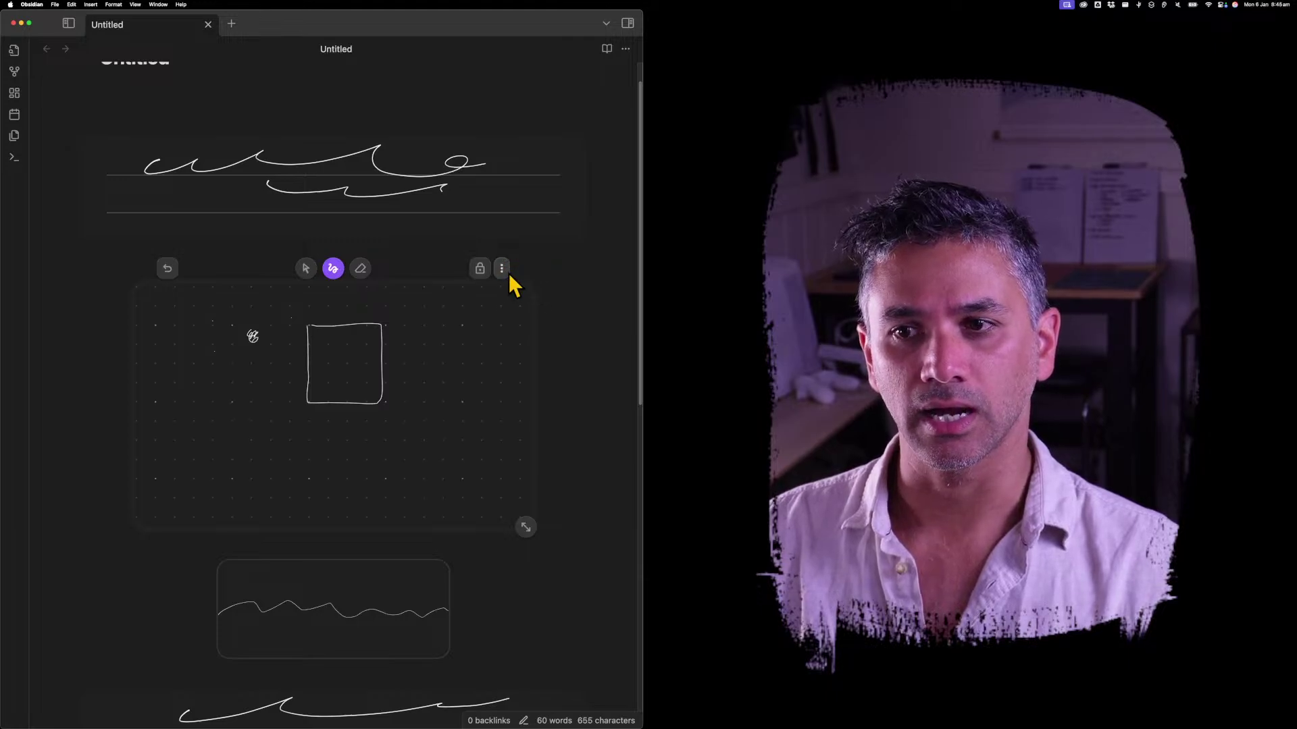
pyautogui.click(478, 269)
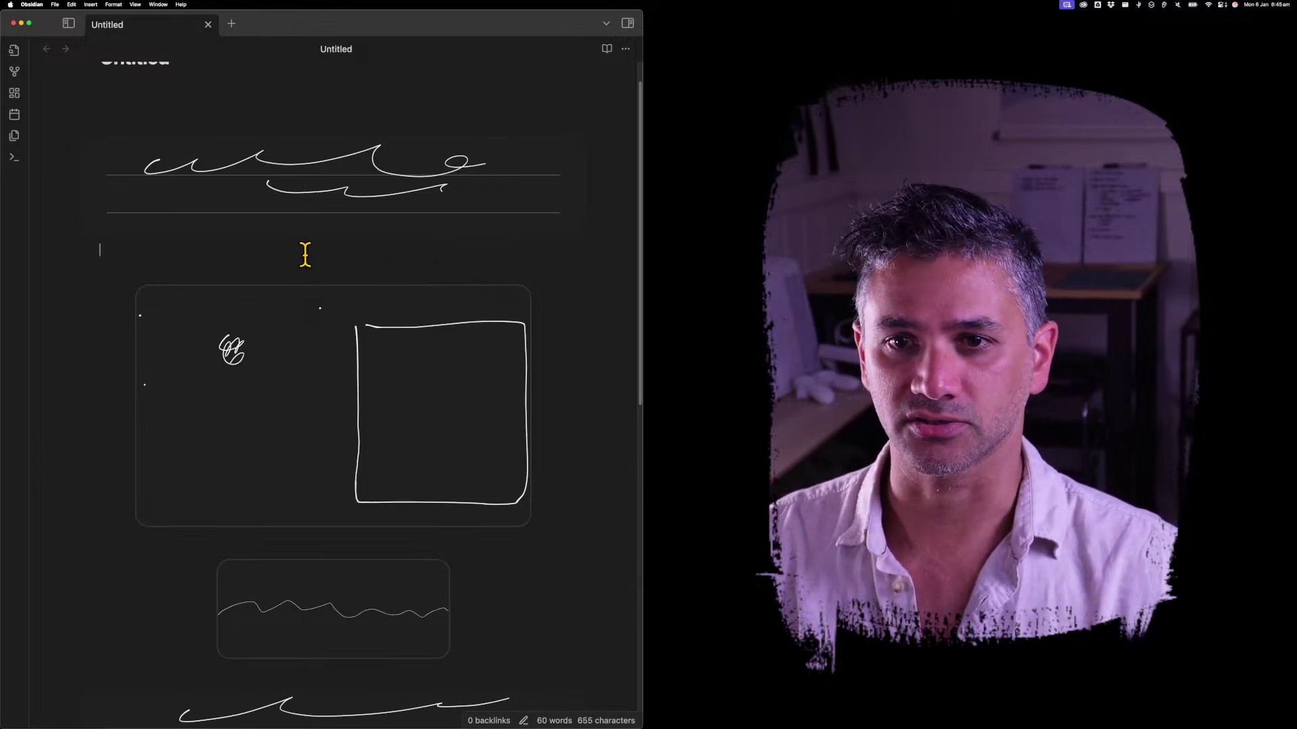
pyautogui.press('Down')
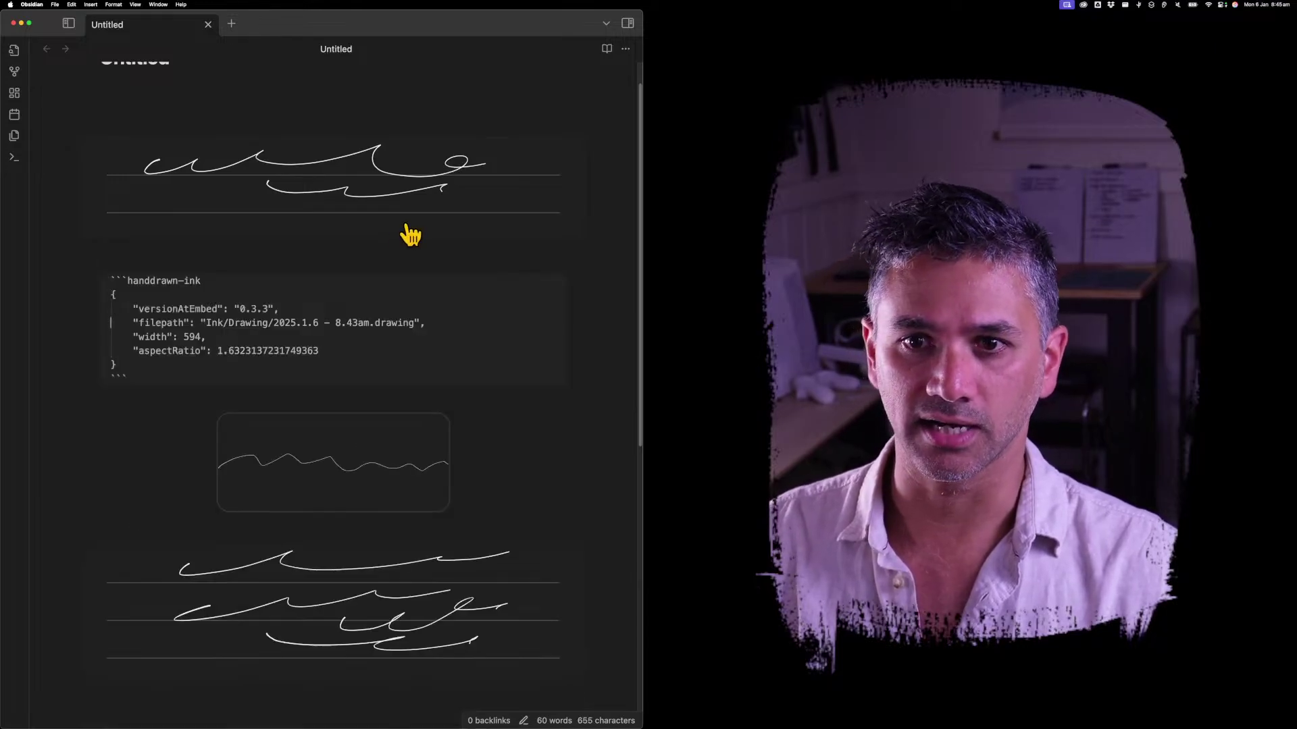
pyautogui.moveTo(105, 281); pyautogui.dragTo(177, 380)
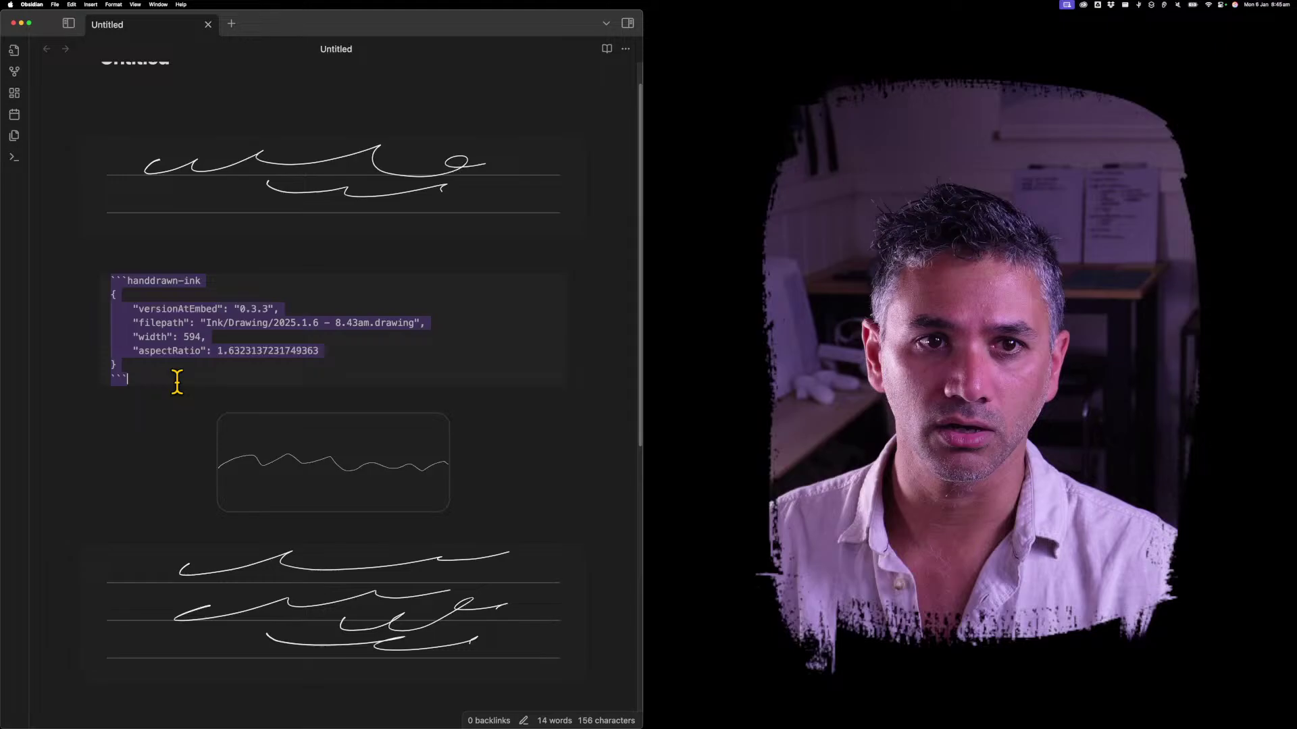
pyautogui.click(295, 250)
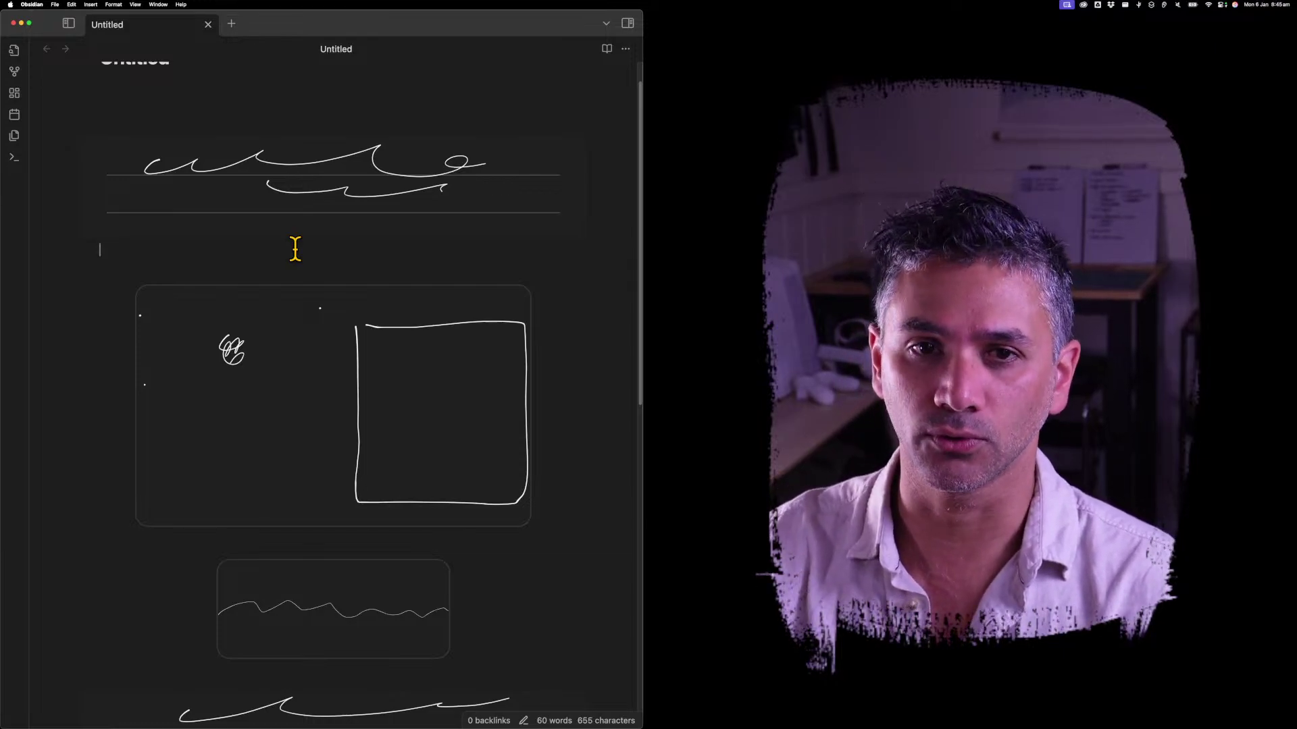
# - Write a long wavy stroke on the top handwriting block's third line, then select the lower strokes
pyautogui.click(342, 206)
pyautogui.moveTo(146, 217); pyautogui.dragTo(438, 249)
pyautogui.click(306, 121)
pyautogui.moveTo(486, 298); pyautogui.dragTo(131, 180)
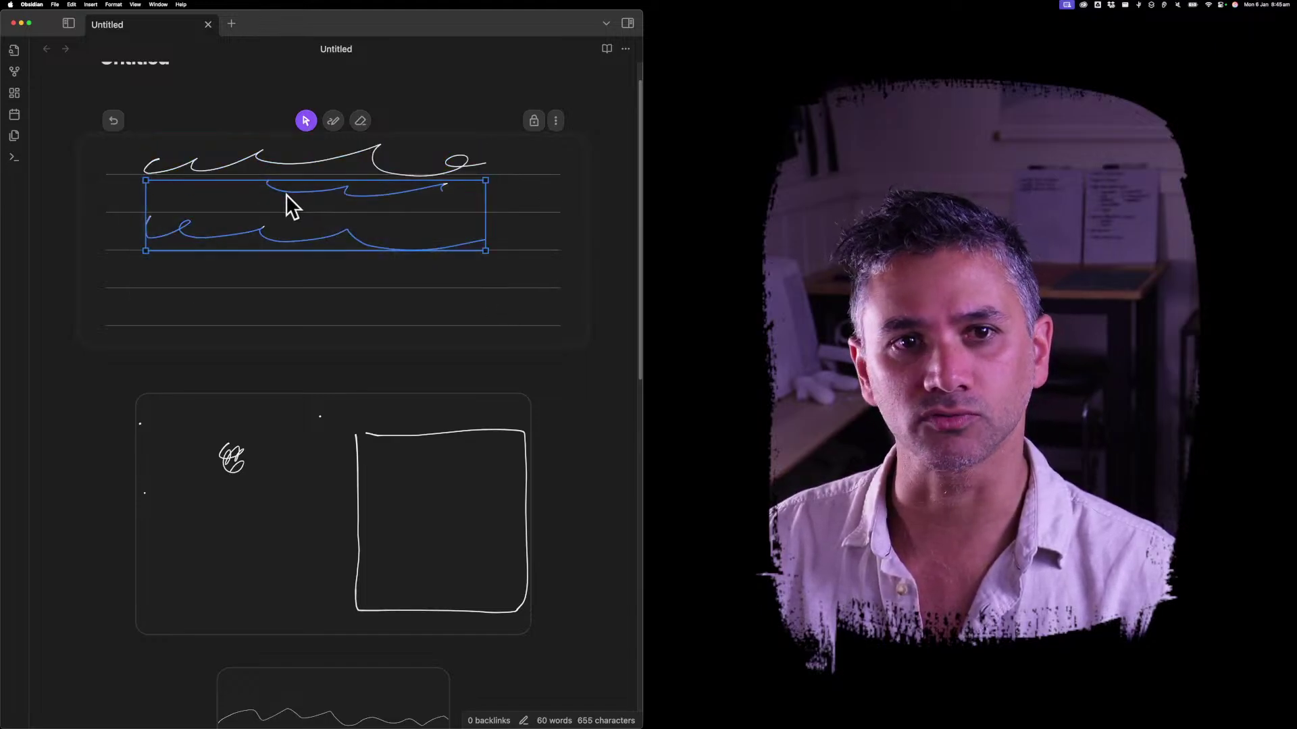